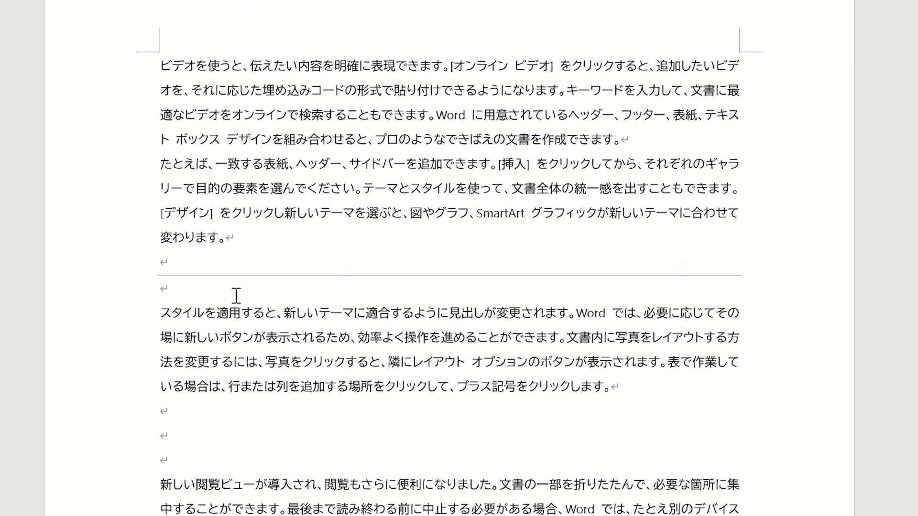
Place the insertion point on the empty line in the Word document
left_click(236, 296)
Turn a typed row of hyphens into a single horizontal border line
left_click(239, 436)
type("-----------------------------------------")
scroll(764, 395, "down", 2)
scroll(608, 360, "down", 3)
left_click(163, 157)
type("---")
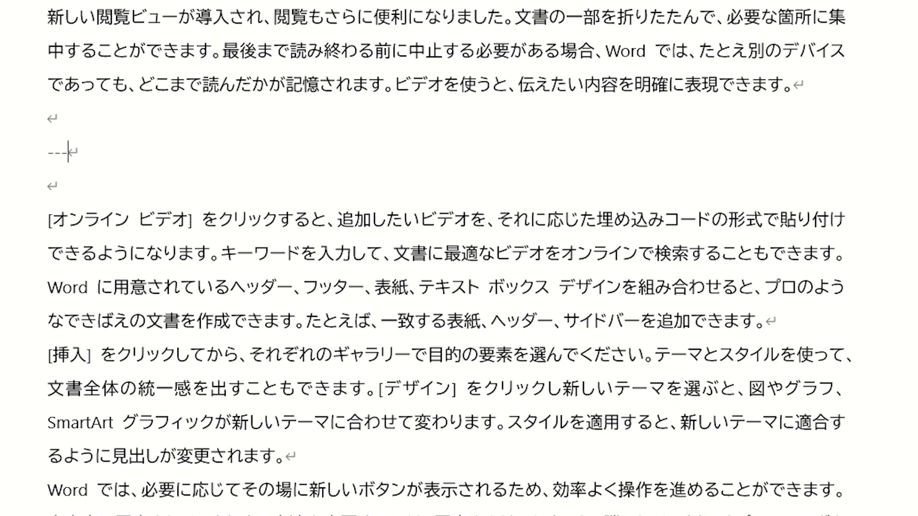
key("Return")
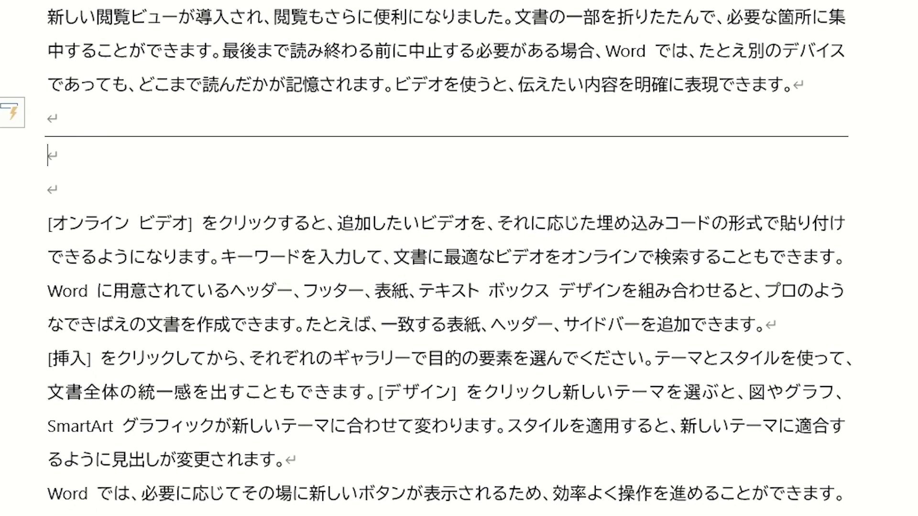
Add a double border line from === and a thick border line from ___
key("Return")
type("===")
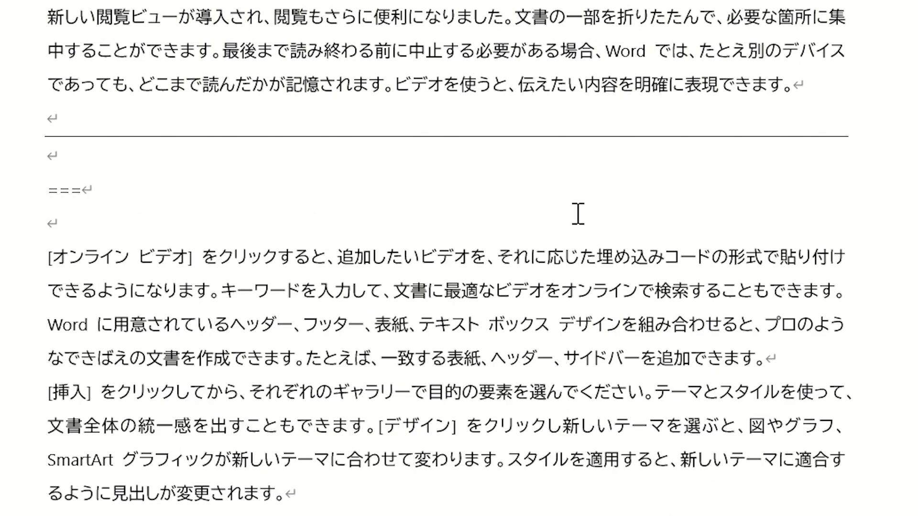
key("Return")
type("___")
key("Return")
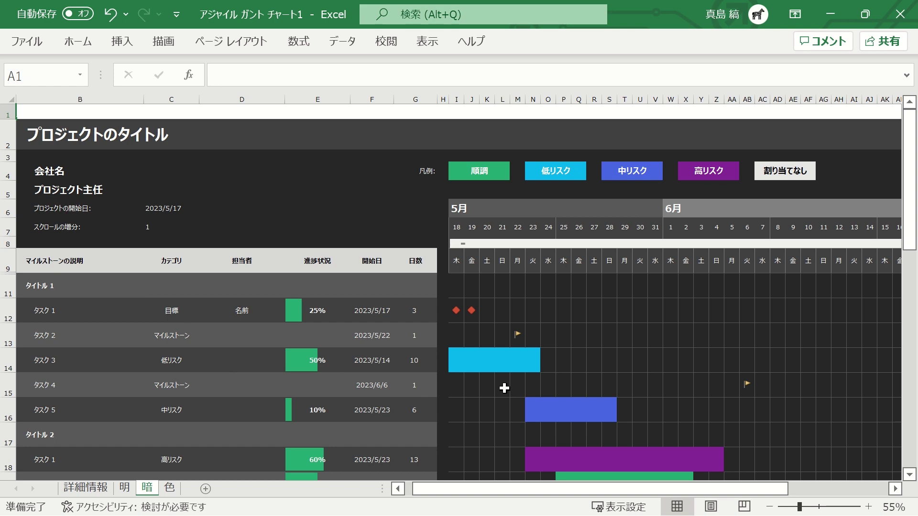
Bring up File > New and show the full list of workbook templates
scroll(504, 388, "down", 1)
scroll(504, 388, "down", 1)
scroll(504, 388, "down", 2)
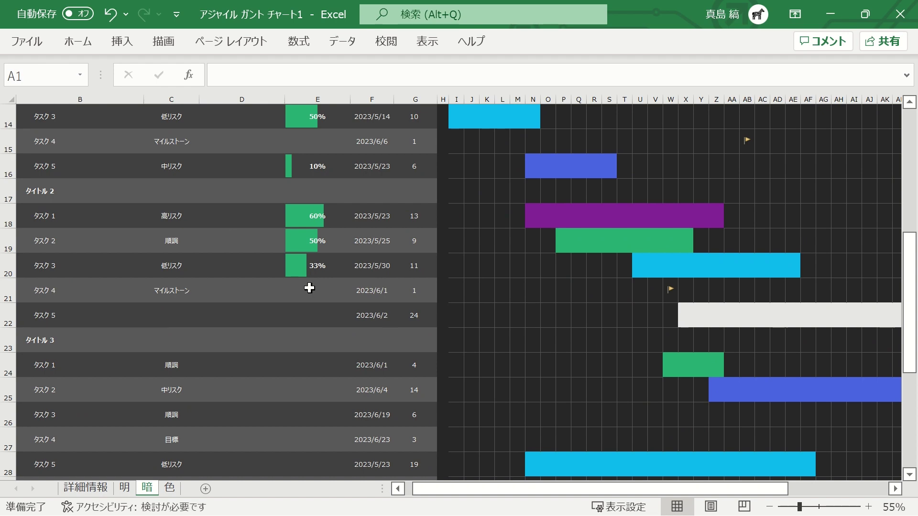
left_click(36, 48)
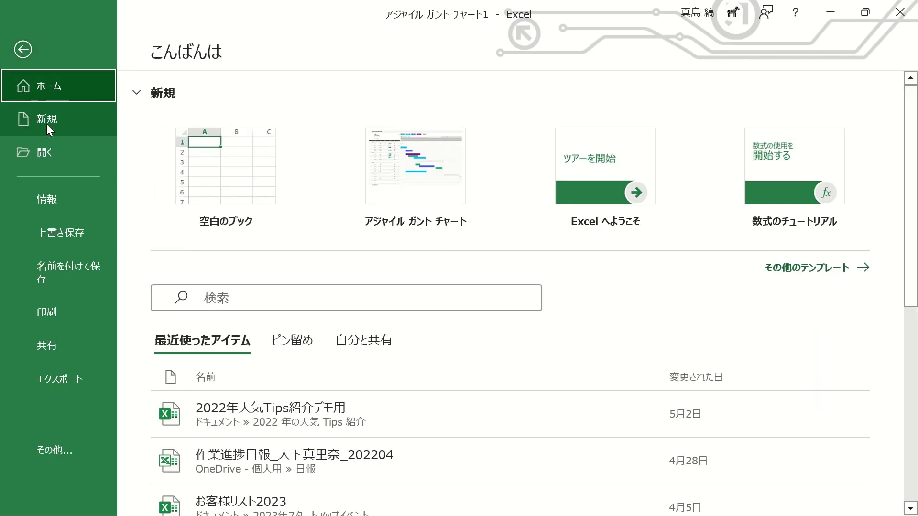
left_click(47, 122)
scroll(188, 290, "down", 1)
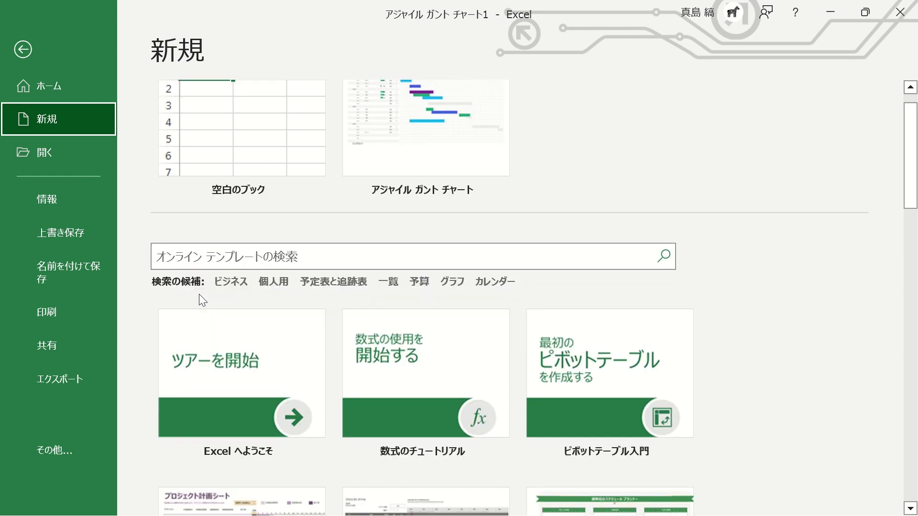
Search online templates for ガント チャート and create a workbook from ガント プロジェクト計画シート
left_click(234, 264)
type("ガント")
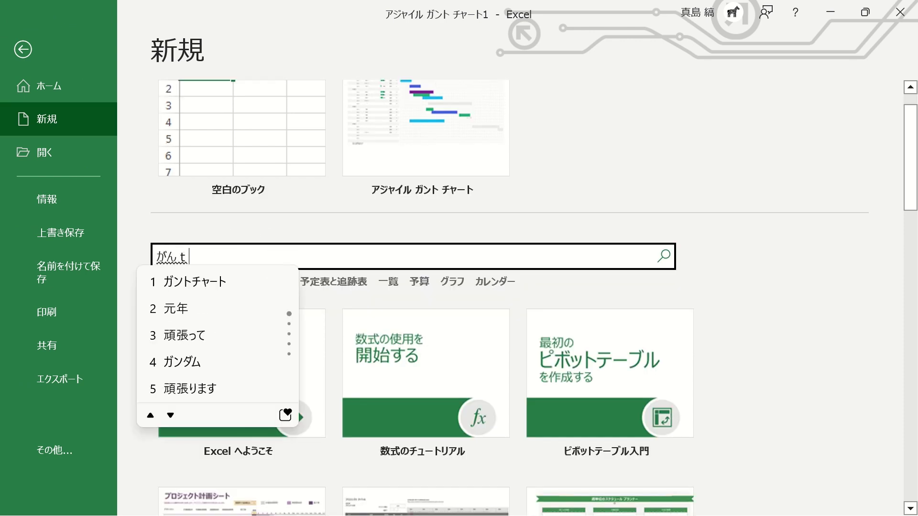
type(" チャート")
key("Return")
key("Return")
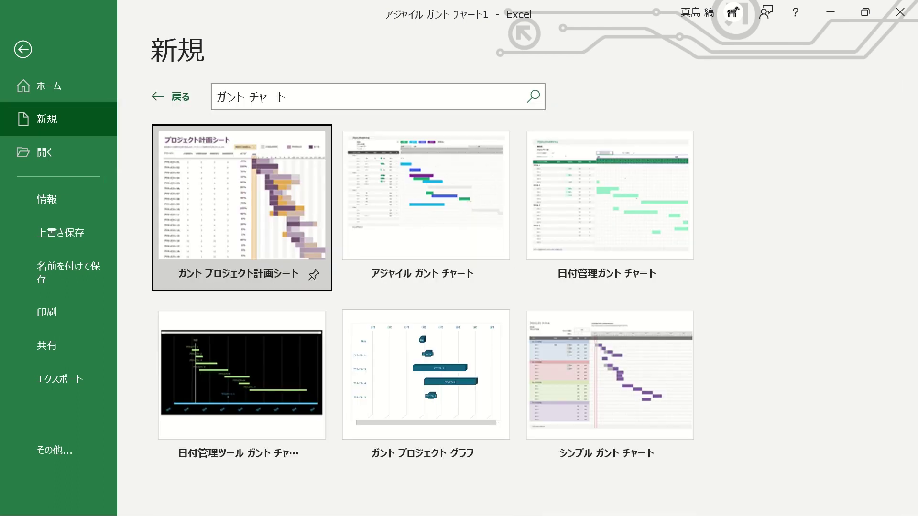
left_click(248, 185)
left_click(578, 382)
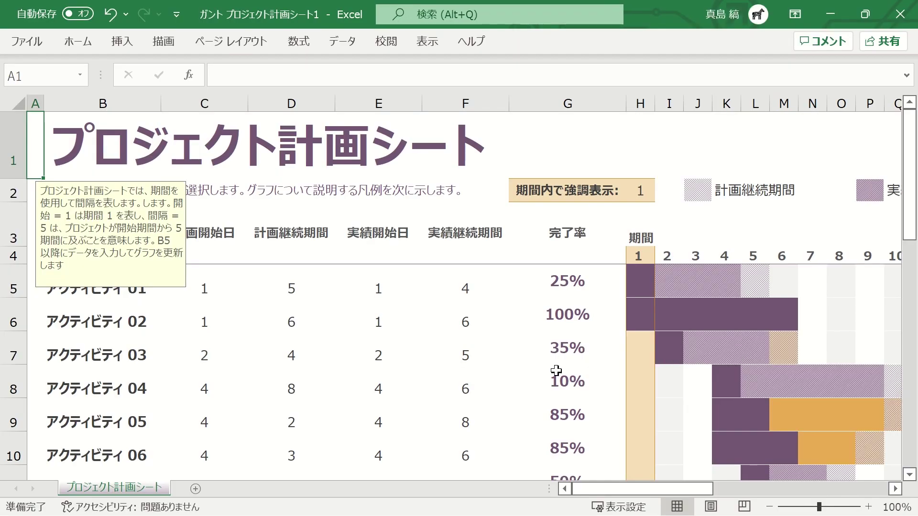
Dismiss the note on A1 and select the empty product-name cell E4
scroll(554, 364, "down", 3)
left_click(591, 132)
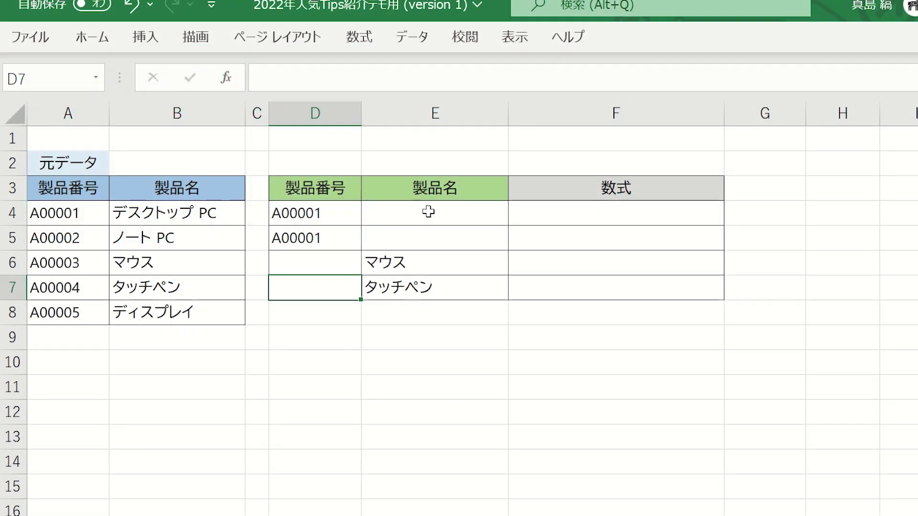
left_click(424, 211)
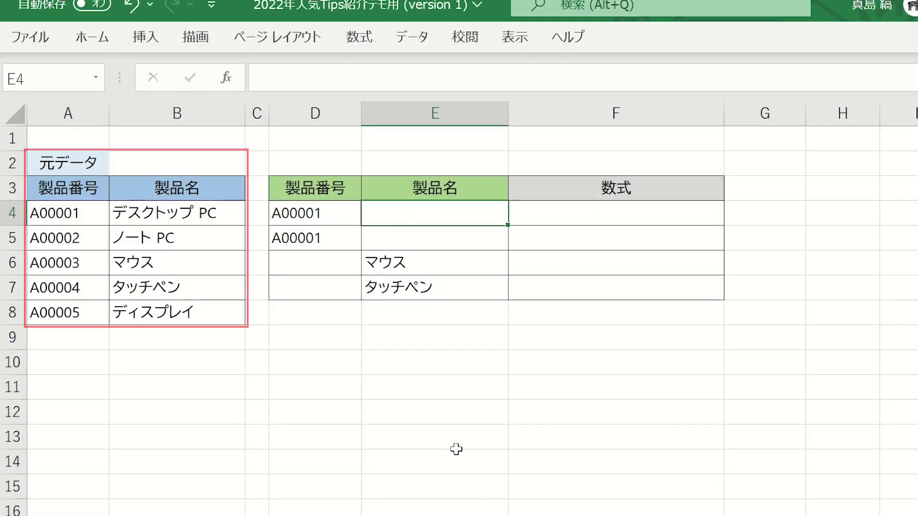
Enter =XLOOKUP(D4,A4:A8,B4:B8) in E4
type("=")
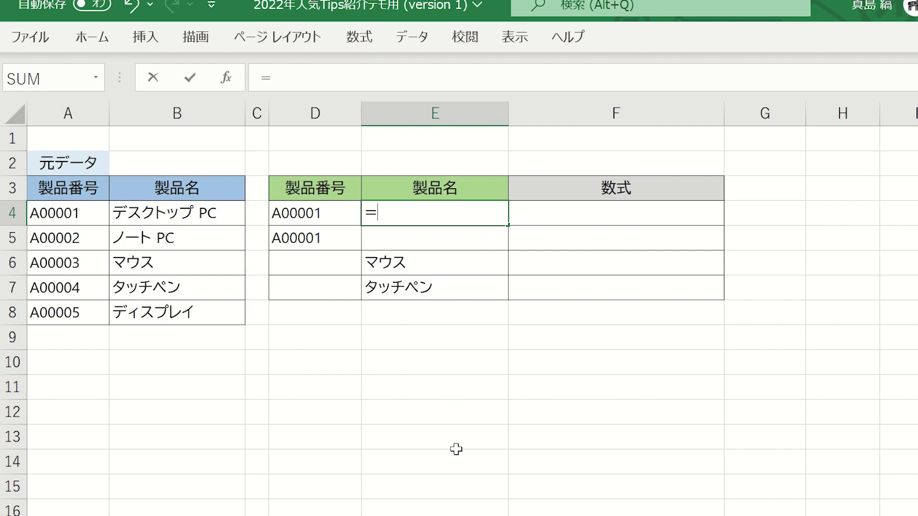
type("xl")
key("Tab")
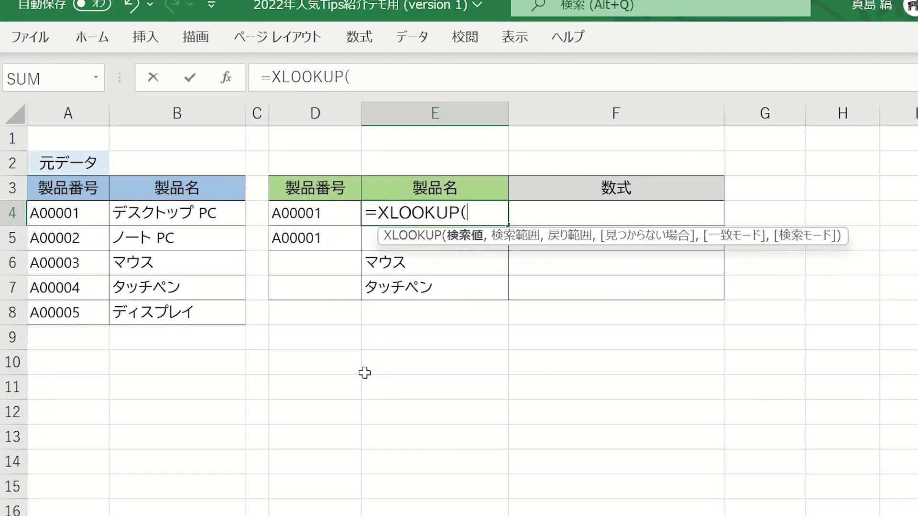
left_click(313, 214)
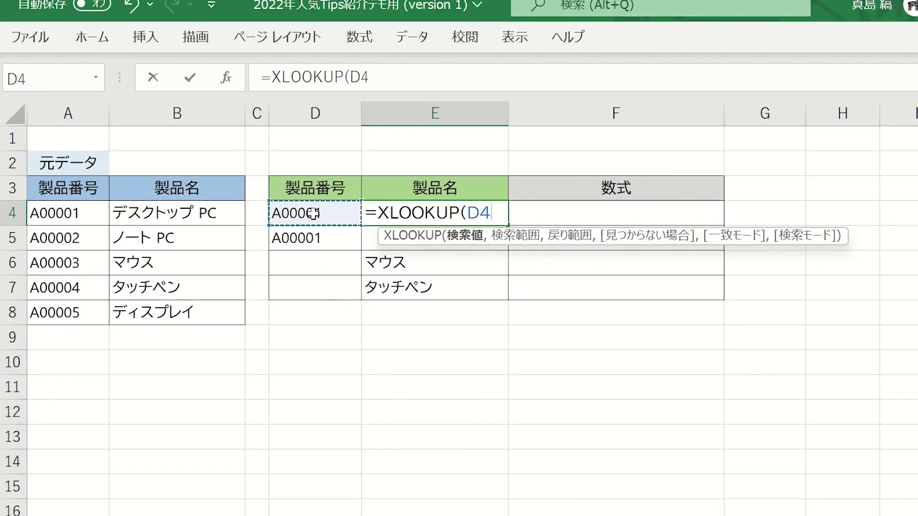
type(",")
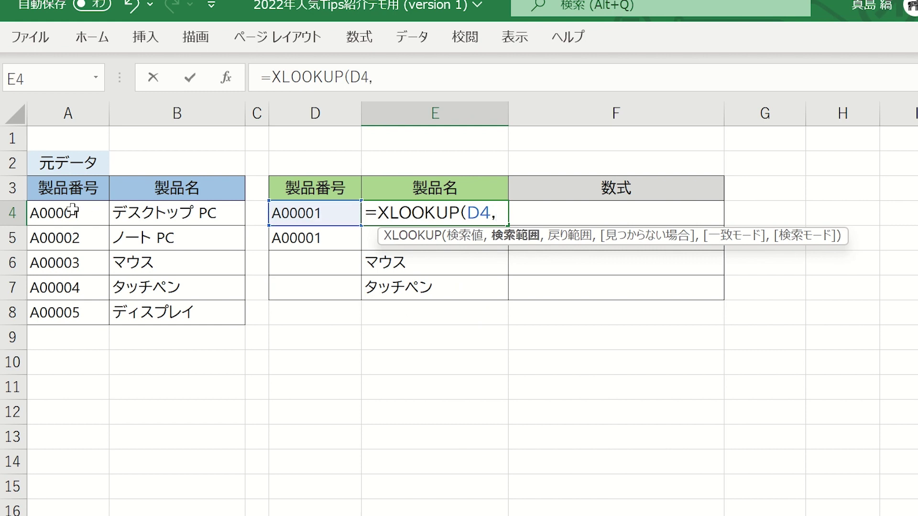
left_click_drag(73, 211, 67, 314)
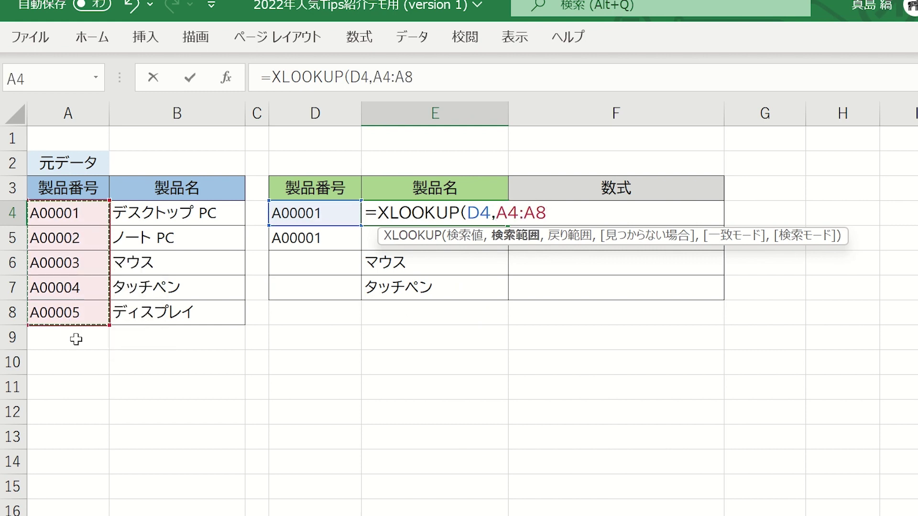
type(",")
left_click_drag(153, 214, 157, 313)
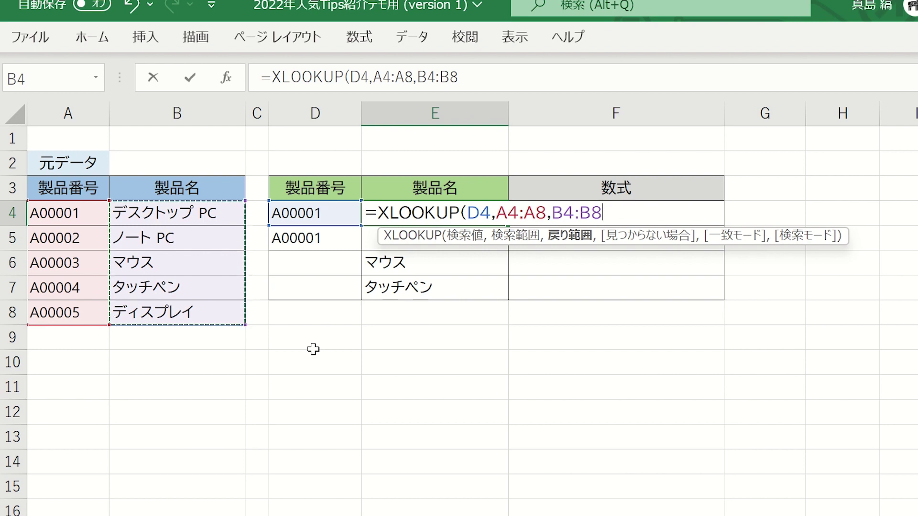
key("ctrl")
type(")")
key("Return")
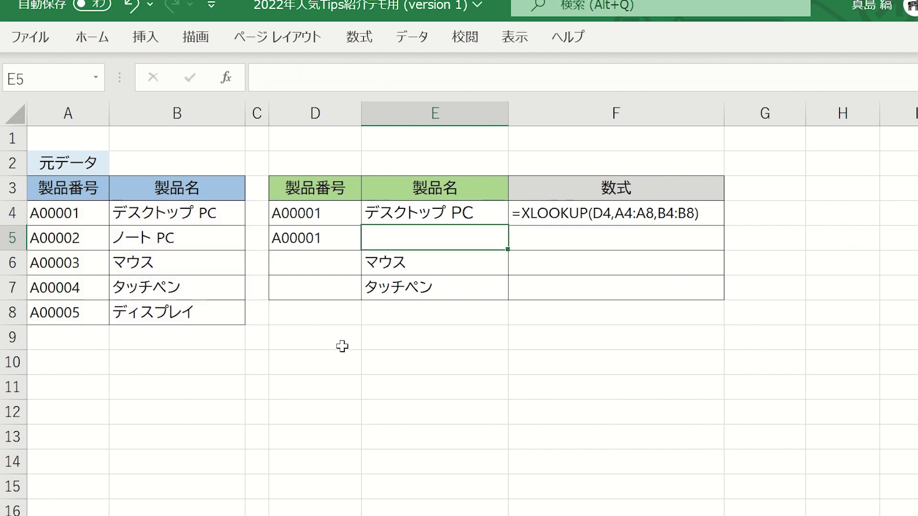
Change D4's product number to A00002 so E4 shows ノート PC
key("ctrl")
double_click(343, 212)
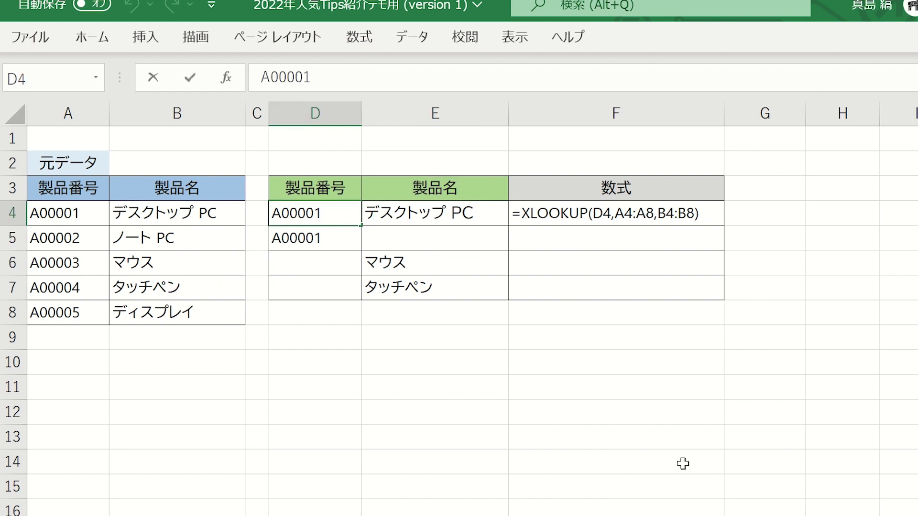
key("BackSpace")
type("2")
key("Return")
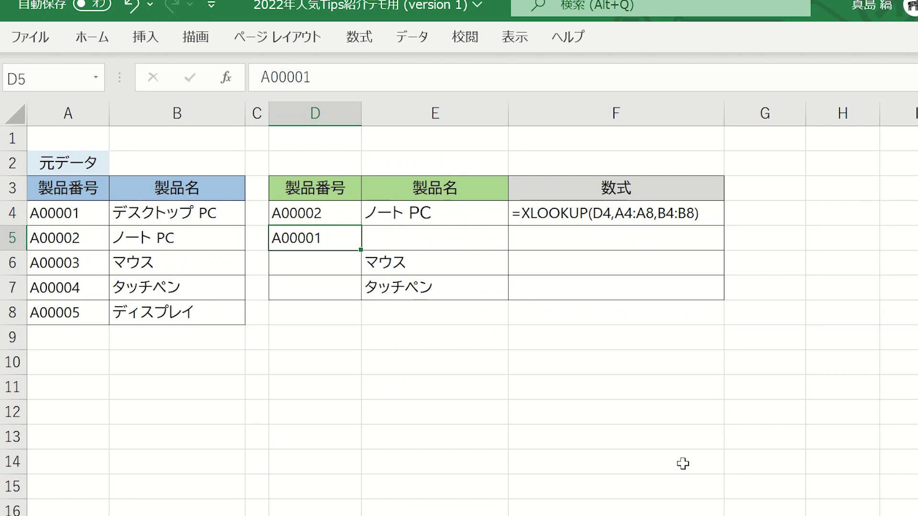
left_click(415, 236)
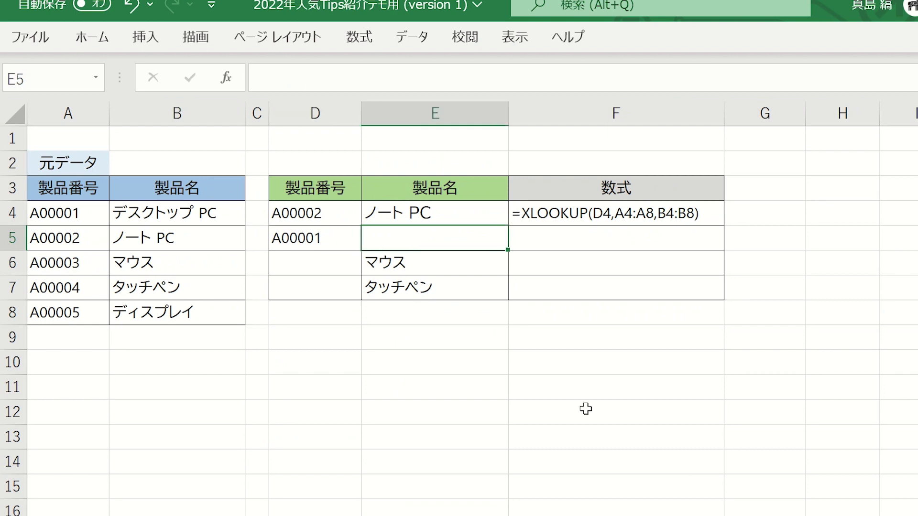
Enter =VLOOKUP(D5,A4:B8,2,FALSE) in E5 and finish D6's reverse VLOOKUP with 1,FALSE
type("=vl")
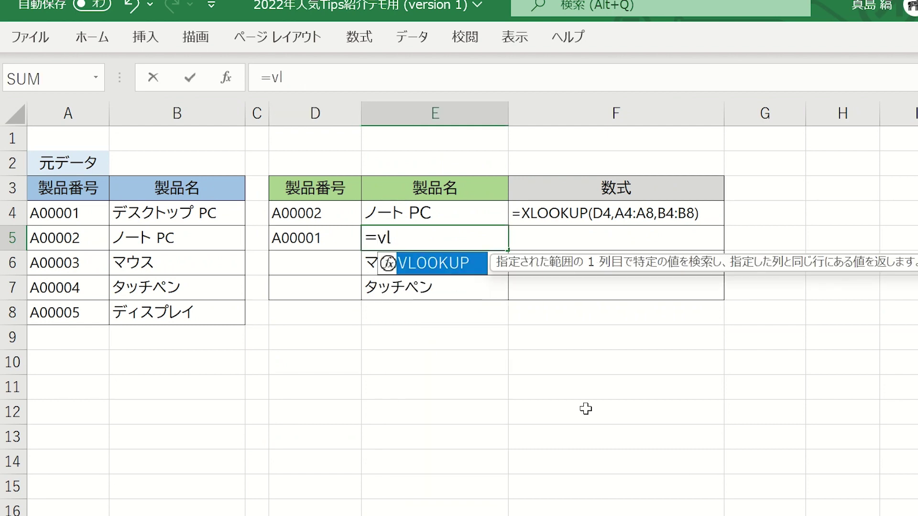
key("Tab")
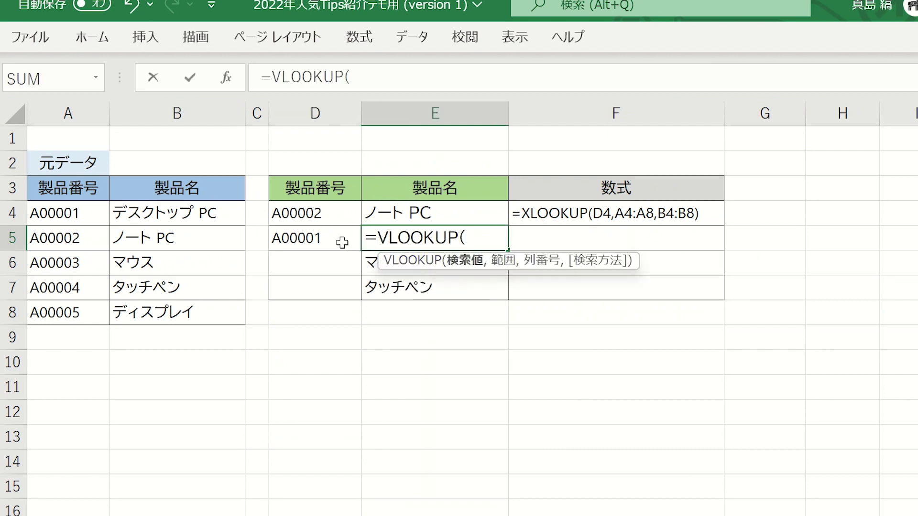
left_click(337, 238)
type(",")
mouse_move(72, 213)
left_mouse_down()
mouse_move(168, 280)
mouse_move(172, 313)
left_mouse_up()
type(",2,false")
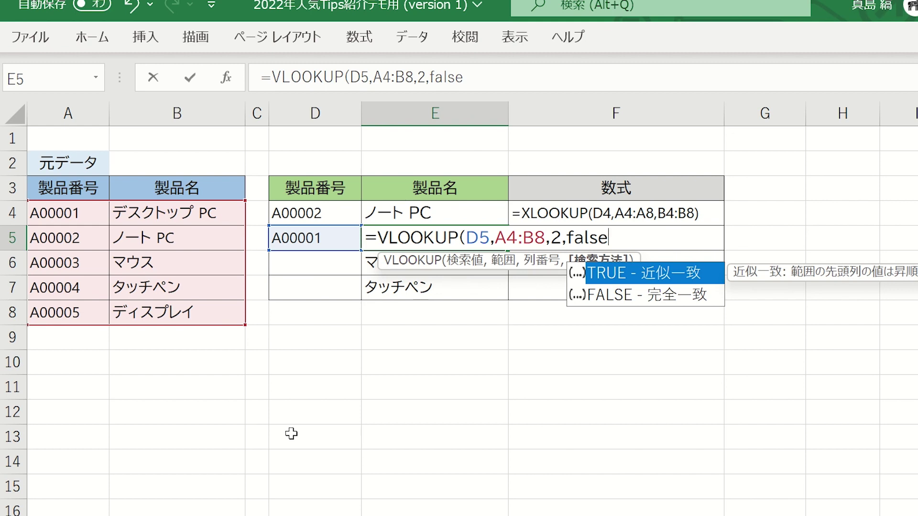
type(")")
key("Return")
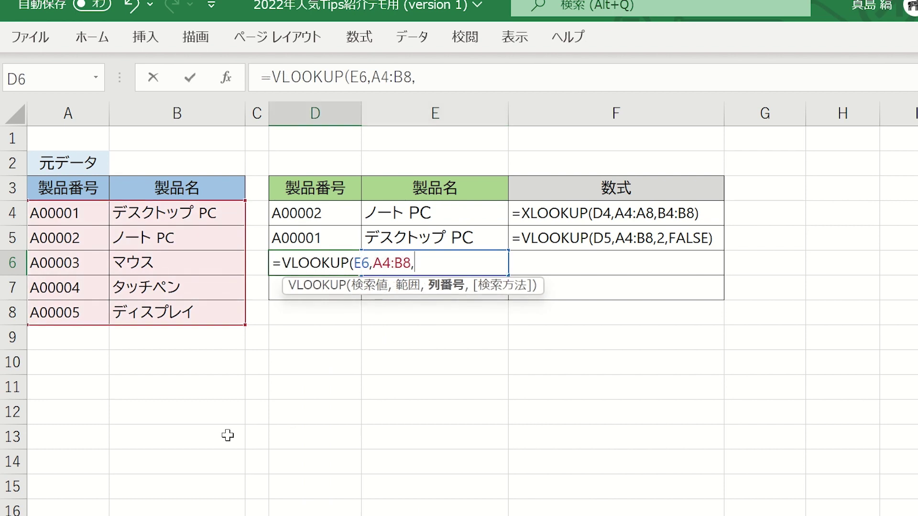
type("1")
type(",false)")
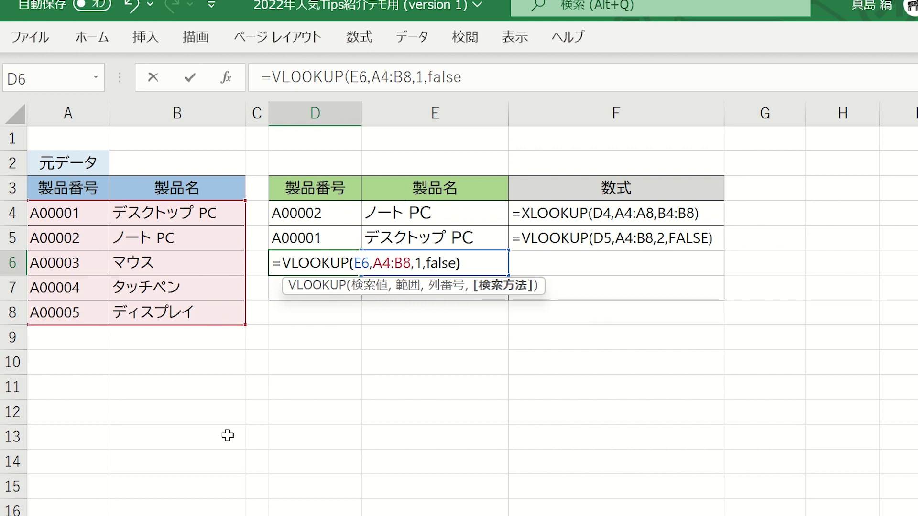
key("Return")
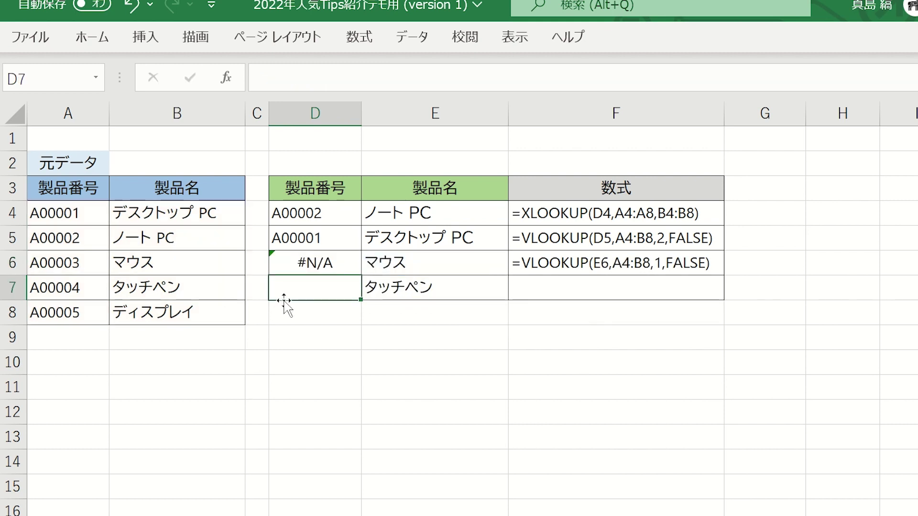
Enter =XLOOKUP(E7,B4:B8,A4:A8) in D7 to return タッチペン's number A00004
type("=XLOOKUP(E7,")
left_click_drag(181, 211, 182, 311)
type(",")
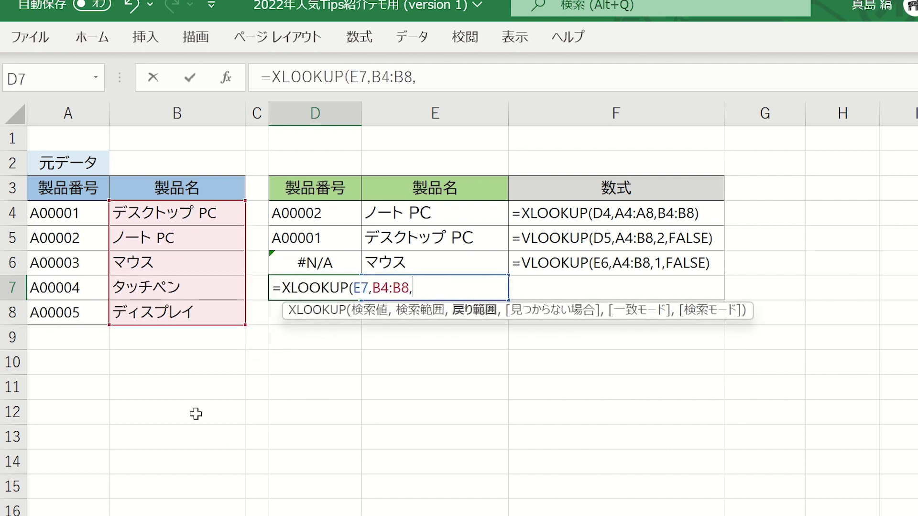
left_click_drag(70, 210, 67, 313)
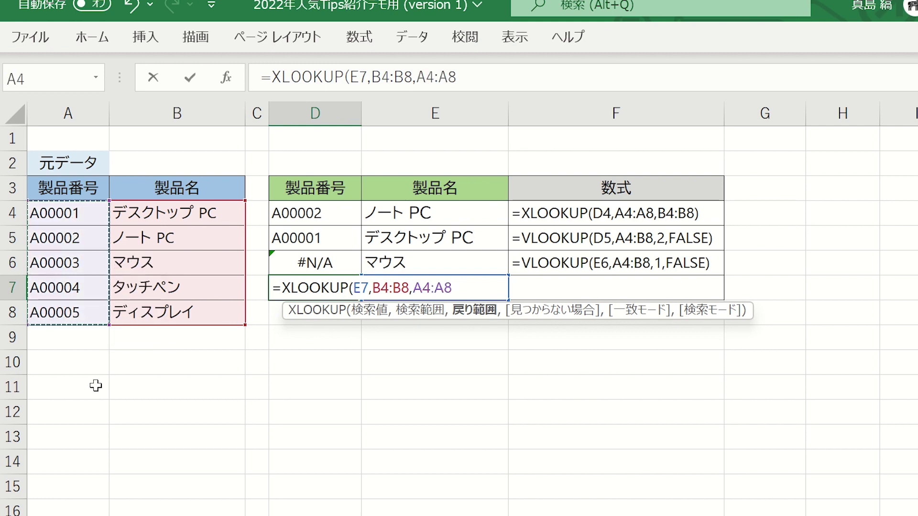
type(")")
key("Return")
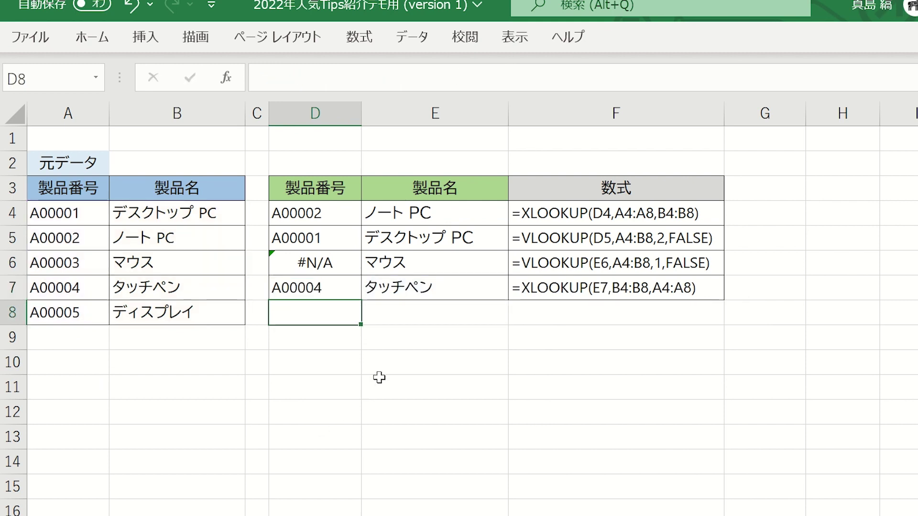
left_click(411, 295)
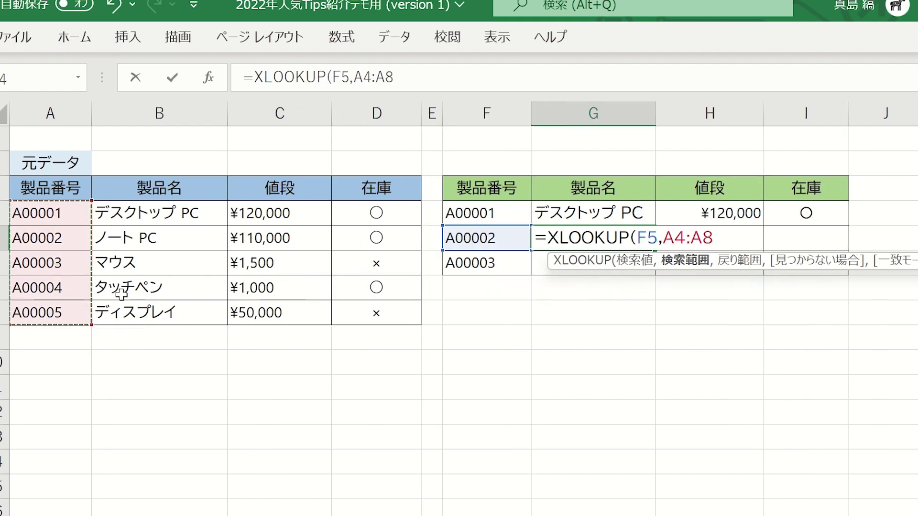
Complete =XLOOKUP(F5,A4:A8,B4:D8) in G5 to return name, price and stock
type(",")
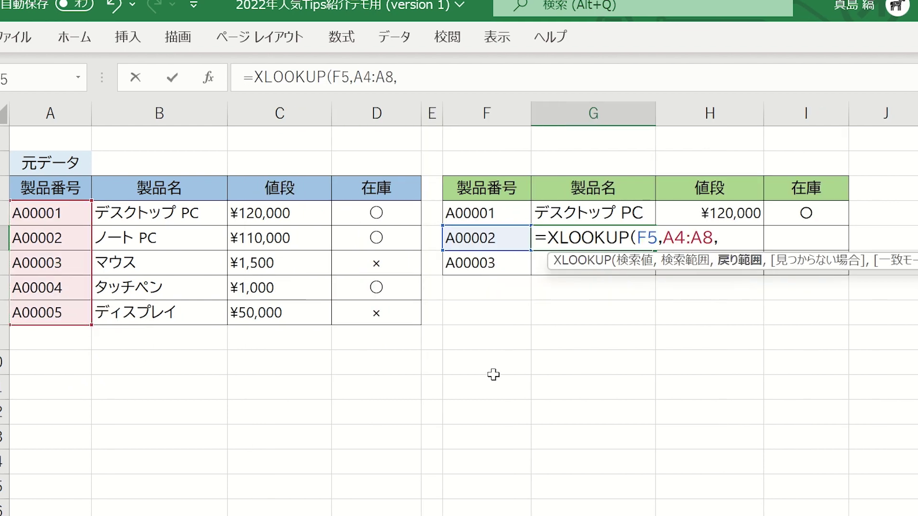
left_click(131, 213)
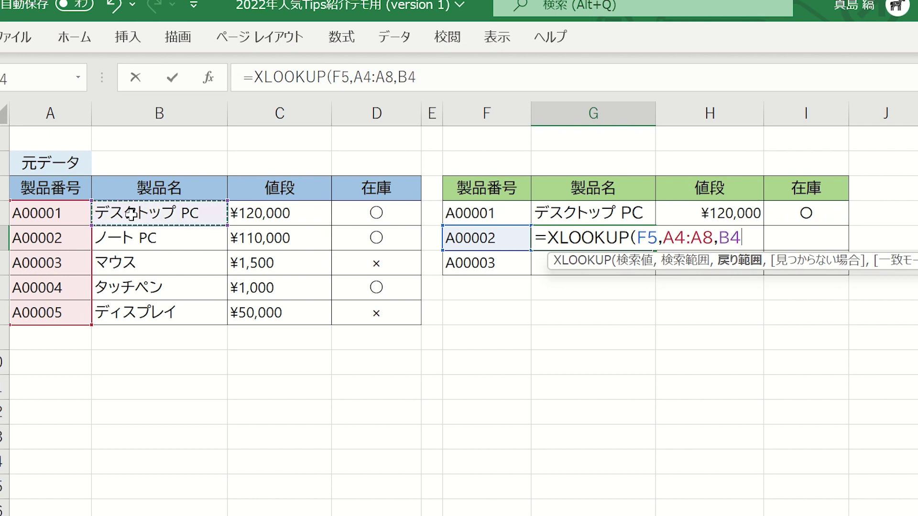
mouse_move(131, 214)
left_mouse_down()
mouse_move(380, 216)
mouse_move(382, 316)
left_mouse_up()
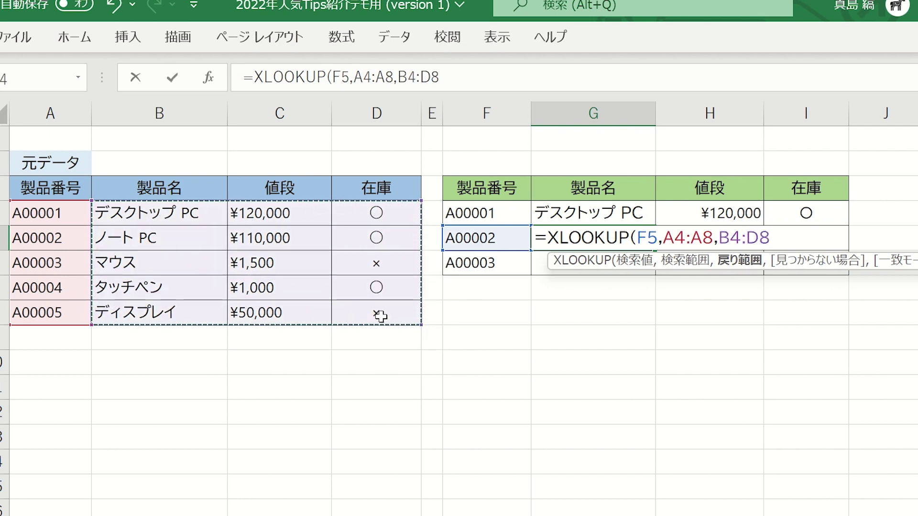
type(")")
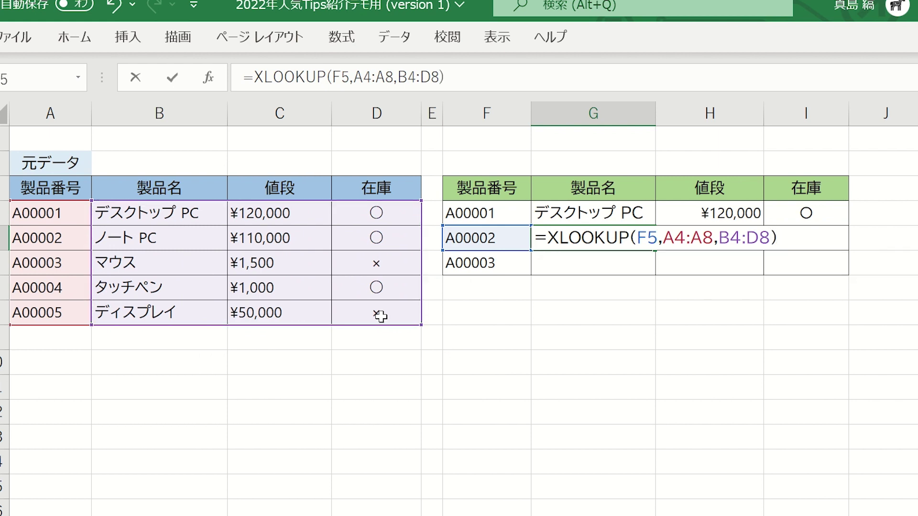
key("Return")
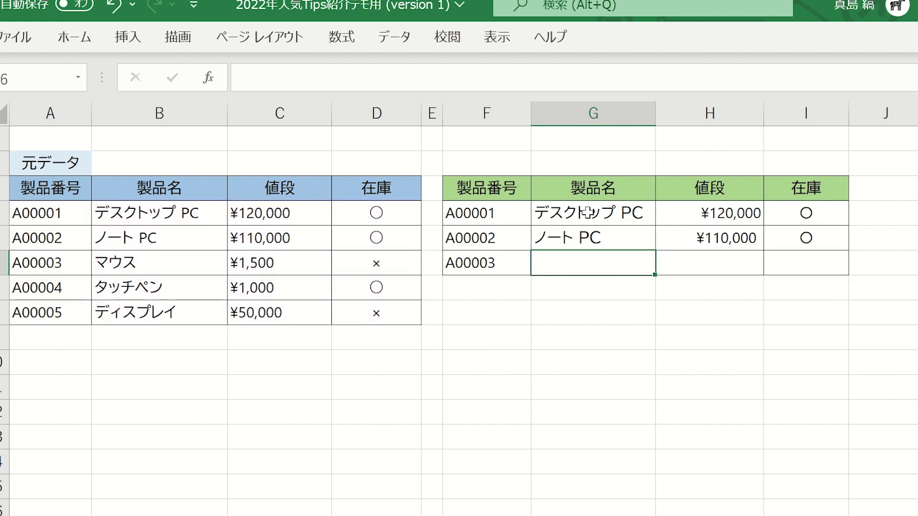
Compare G4–I4's VLOOKUP formulas with G5, then fill G5's lookup down to row 6
left_click(589, 212)
left_click(683, 222)
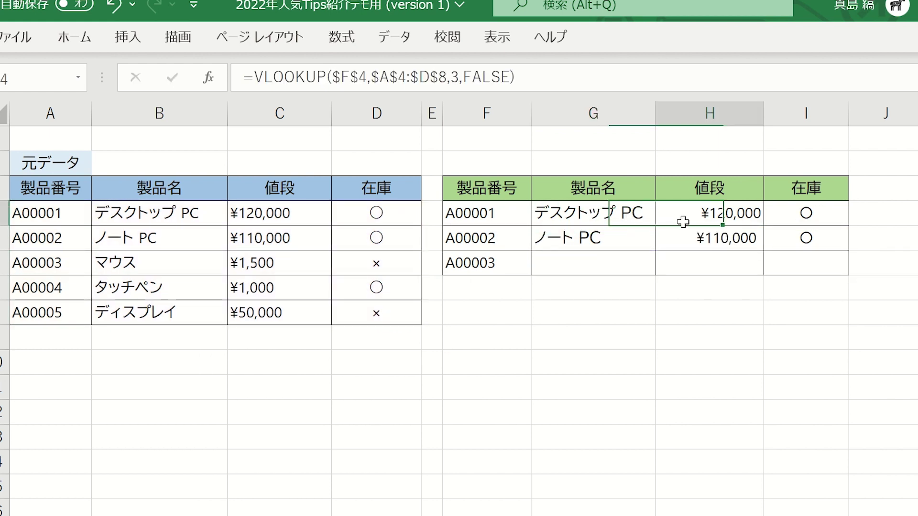
left_click(798, 223)
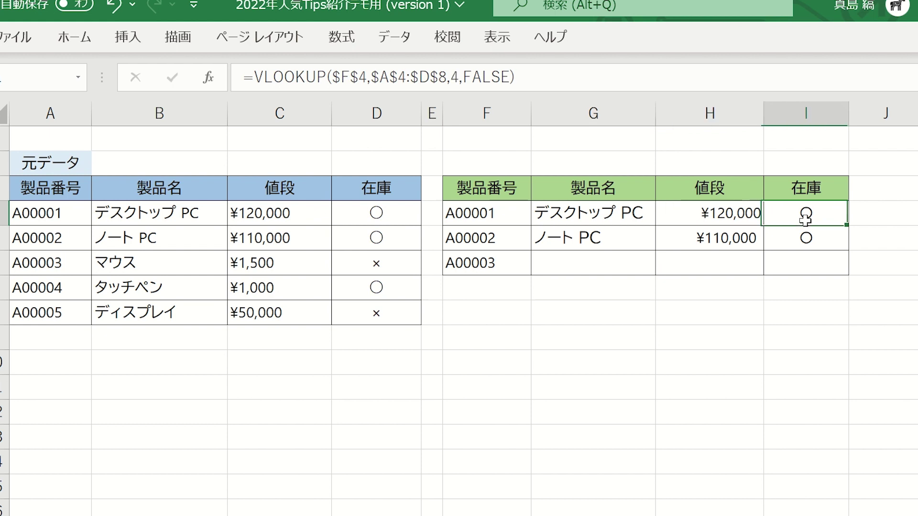
left_click(633, 249)
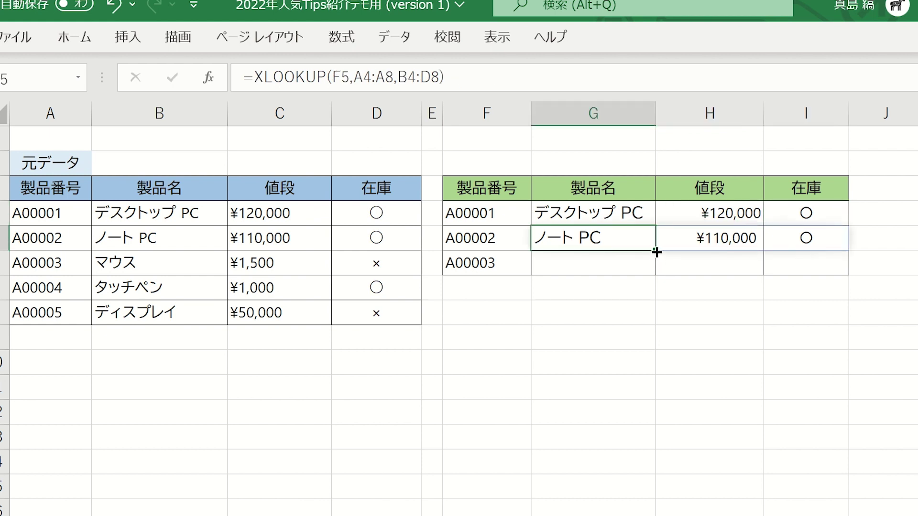
left_click_drag(657, 254, 656, 271)
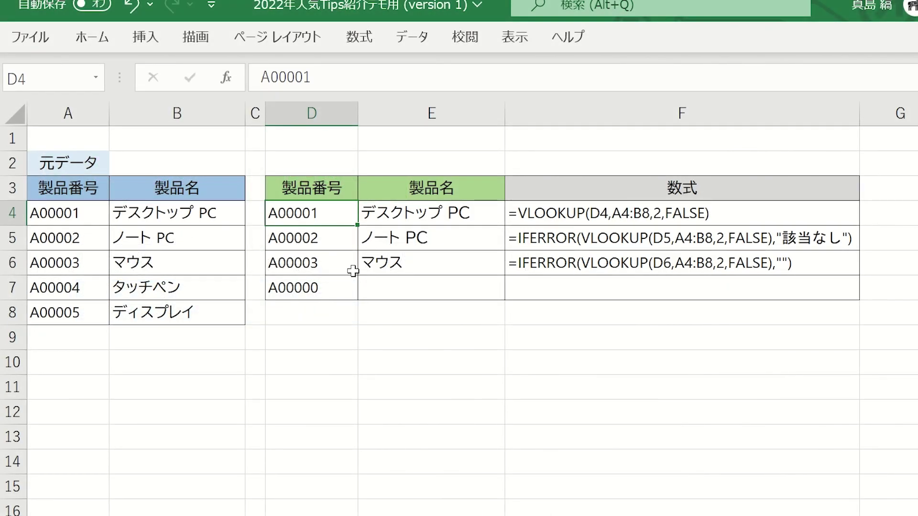
Change the product numbers in D4, D5 and D6 to the non-existent code A00000
key("F2")
key("BackSpace")
type("0")
key("Return")
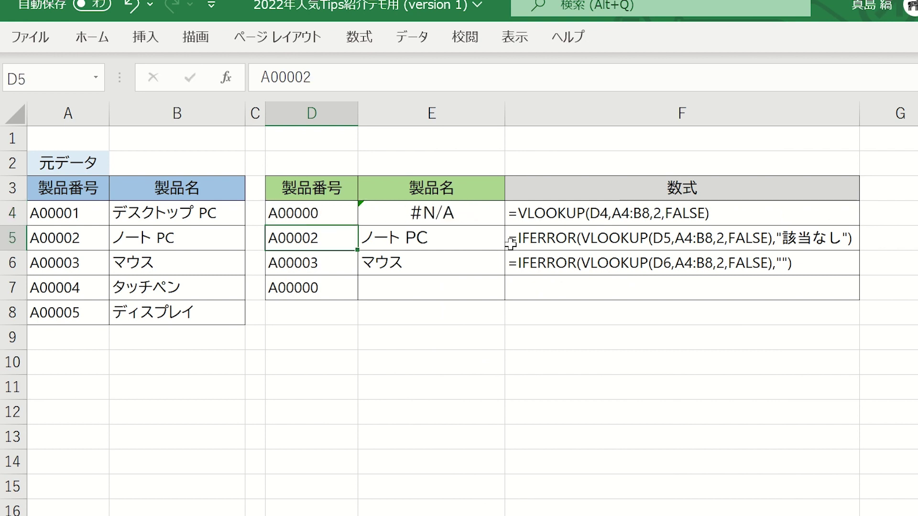
key("F2")
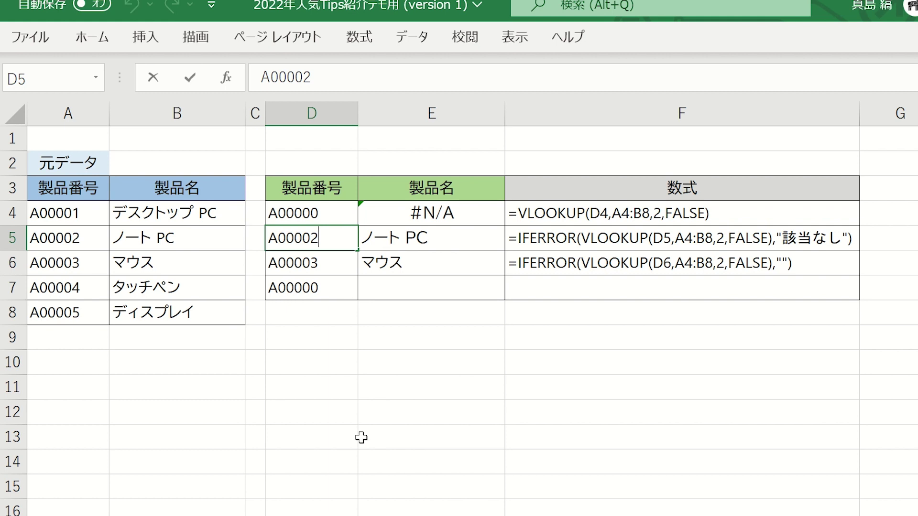
key("BackSpace")
type("0")
key("Return")
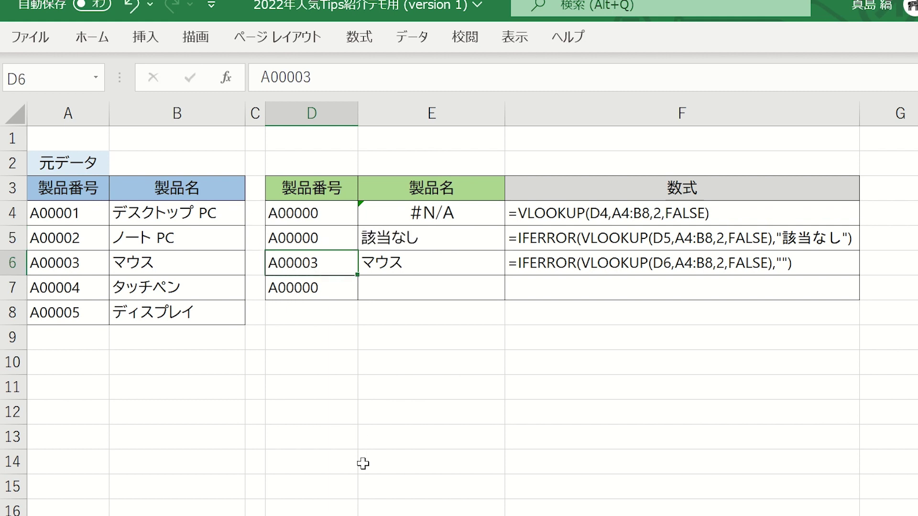
key("F2")
key("BackSpace")
type("0")
key("Return")
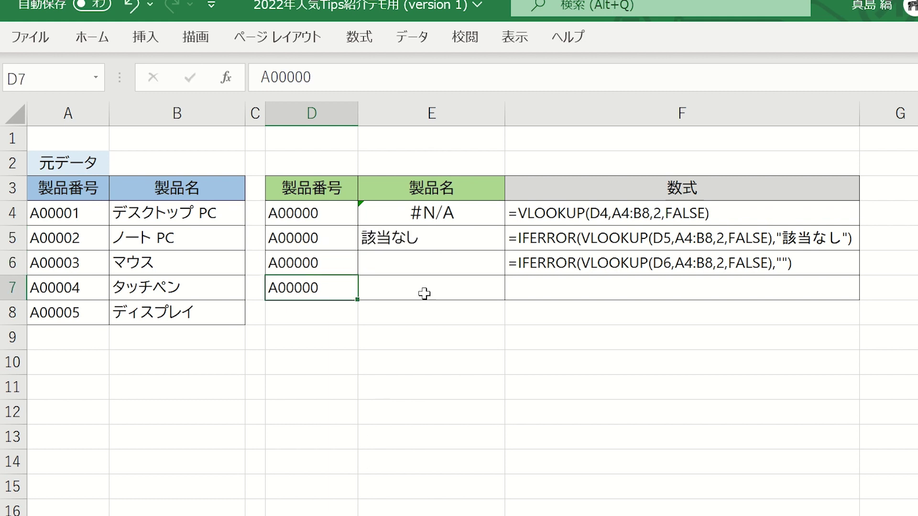
left_click(424, 288)
Enter =XLOOKUP(D7,A4:A8,B4:B8,"該当なし") in E7
type("=xl")
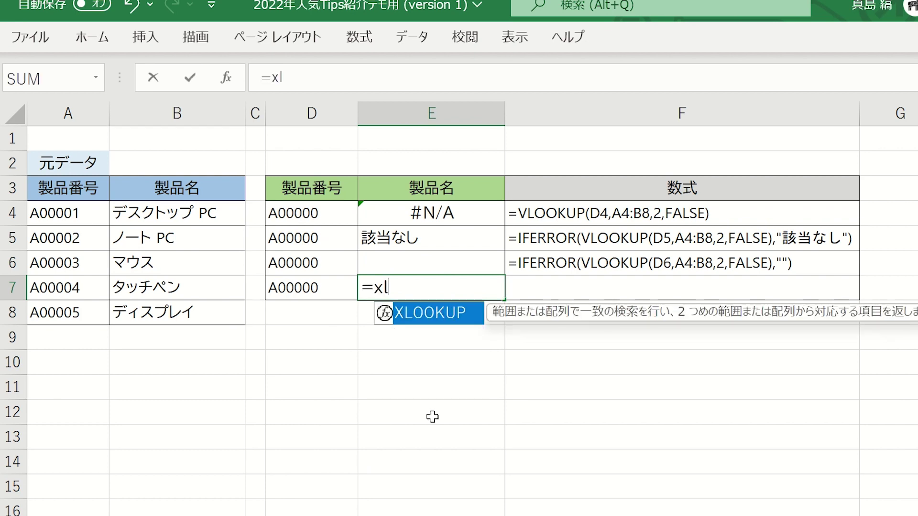
key("Tab")
left_click(329, 291)
type(",")
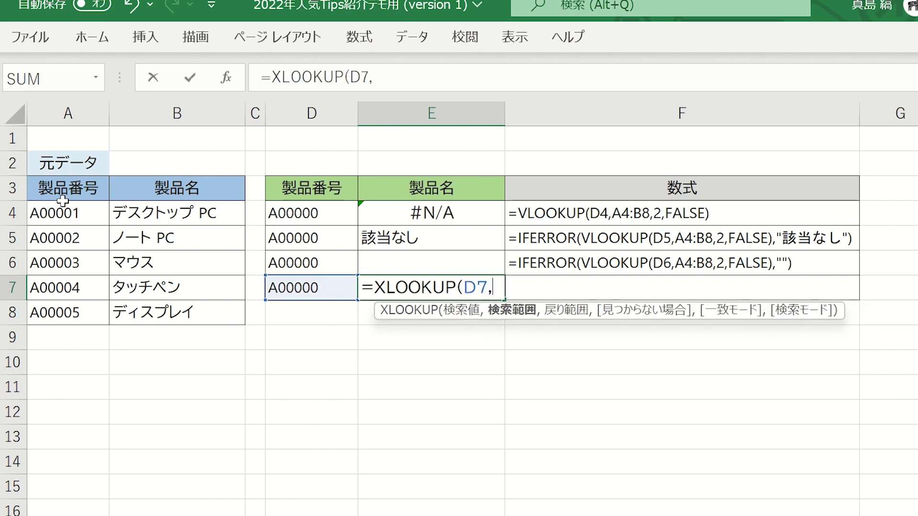
left_click_drag(62, 202, 67, 306)
type(",")
left_click_drag(148, 211, 143, 317)
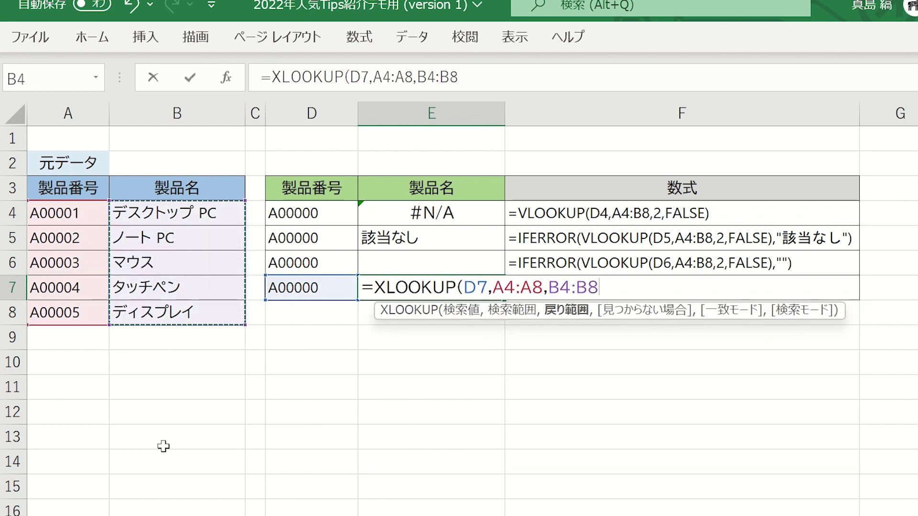
type(",")
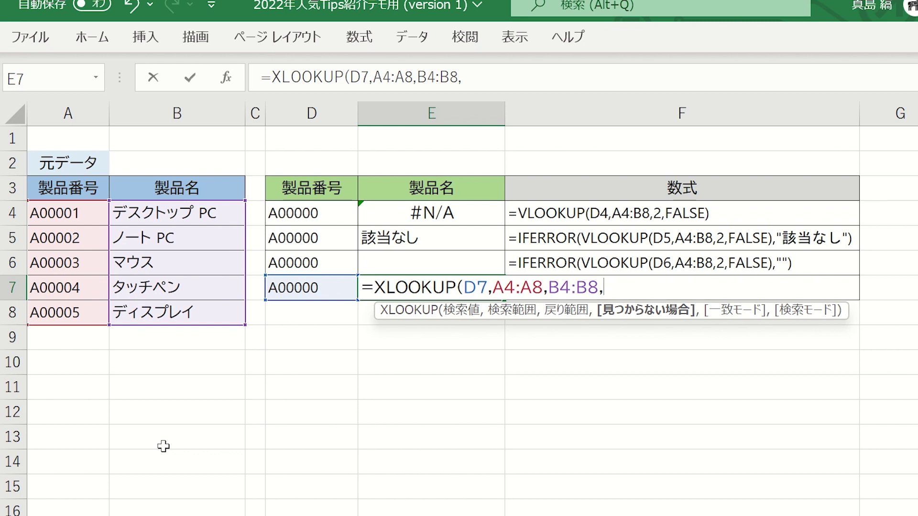
type("\"")
type("gaitounashi")
key("space")
key("Return")
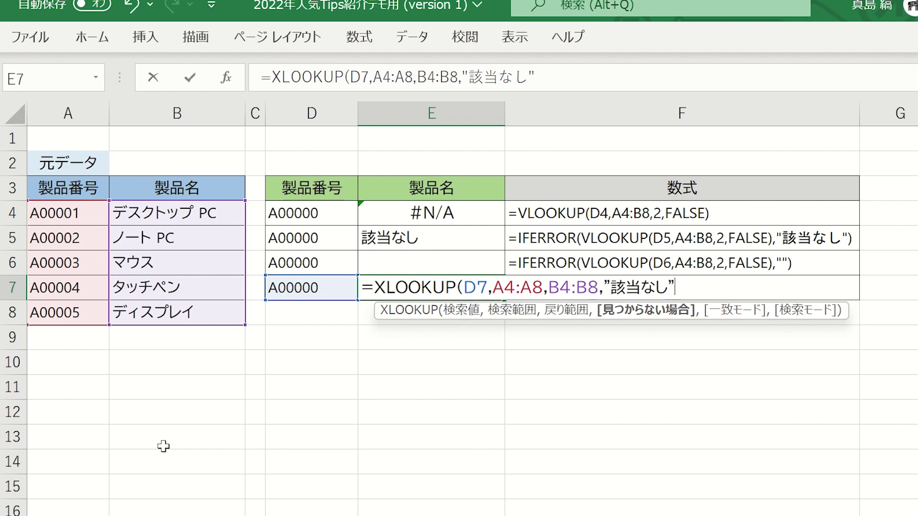
key("Left")
Delete the 該当なし message from E7's formula in the formula bar
left_click(473, 286)
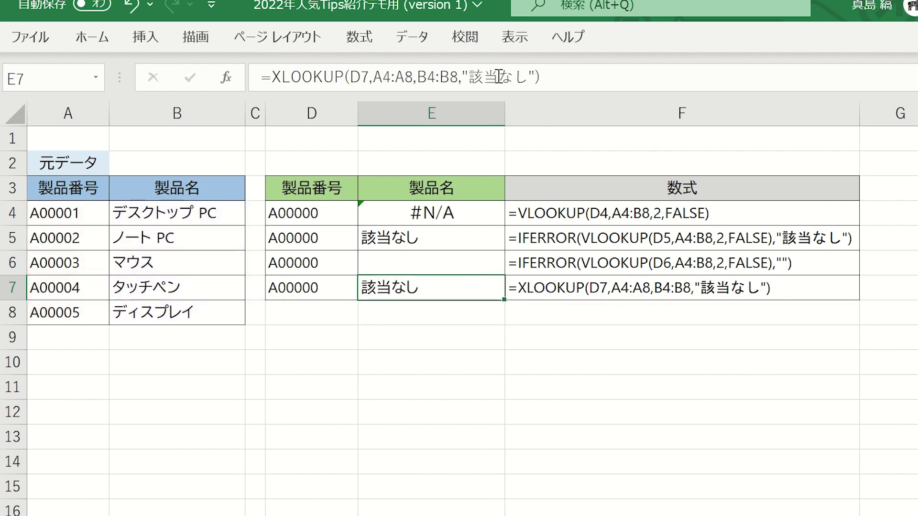
left_click(529, 77)
key("BackSpace")
key("BackSpace")
key("BackSpace")
key("BackSpace")
Commit E4's XLOOKUP with an empty not-found message, then add ,, after B4:B8 for match mode
key("Right")
key("Right")
key("Return")
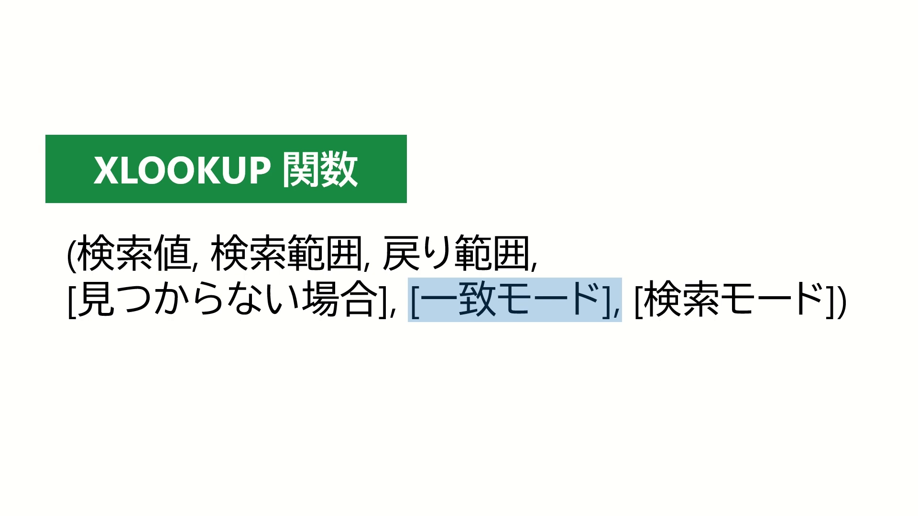
type(",,")
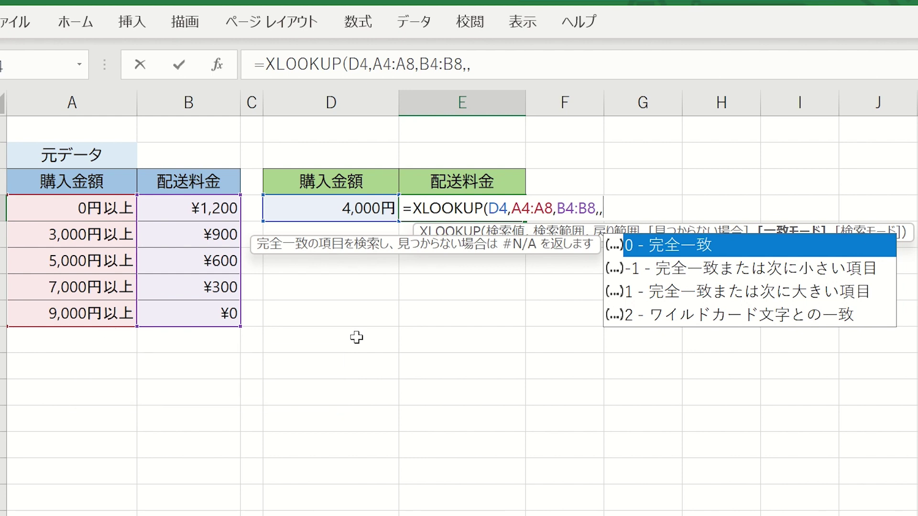
Complete E4 as the exact-match =XLOOKUP(D4,A4:A8,B4:B8) and mark the 3,000円以上 fee row
key("BackSpace")
key("BackSpace")
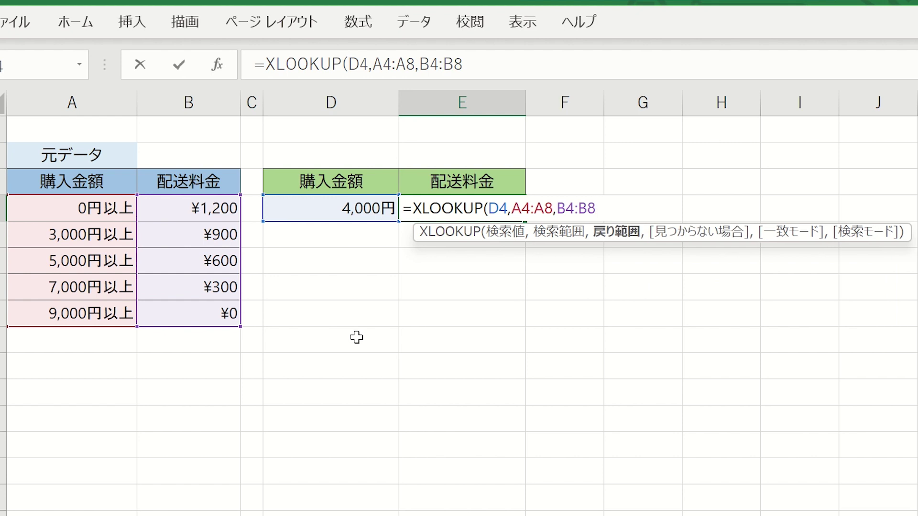
type(")")
key("Return")
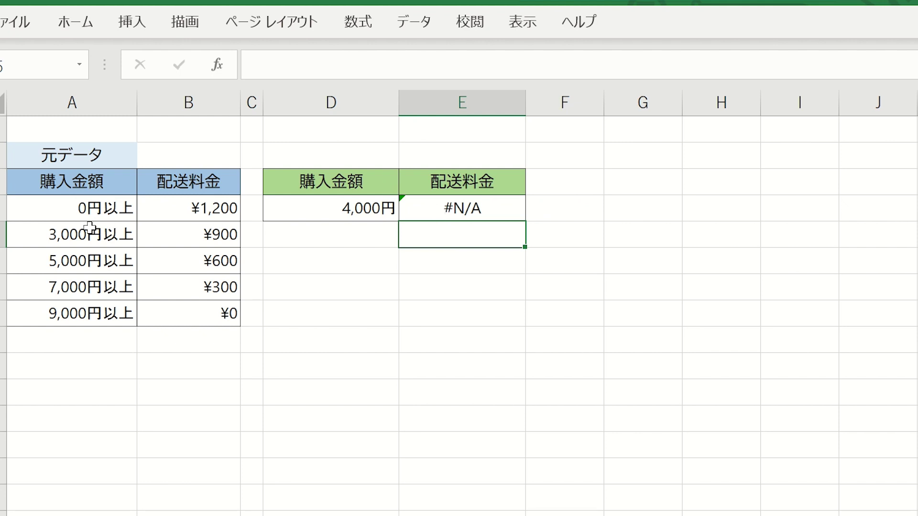
left_click_drag(91, 230, 189, 232)
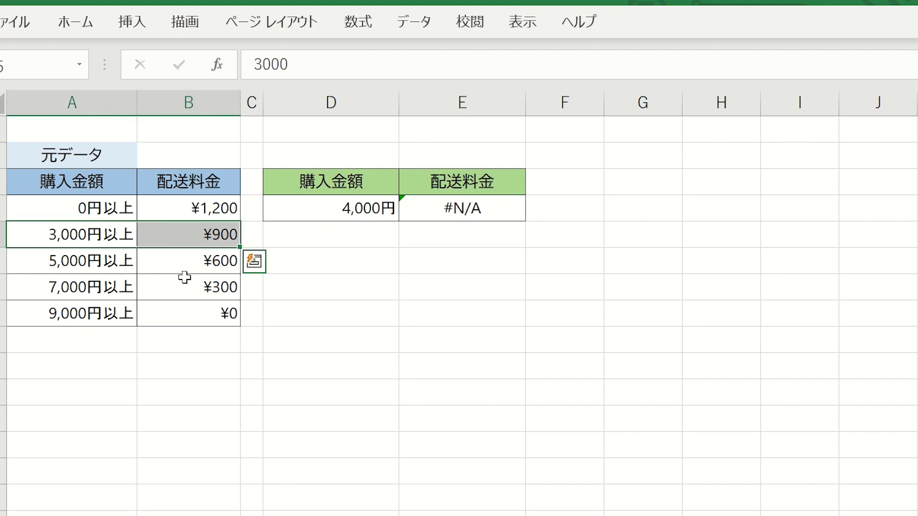
Add match mode -1 (next smaller item) to E4's XLOOKUP so it returns ¥900
left_click(416, 268)
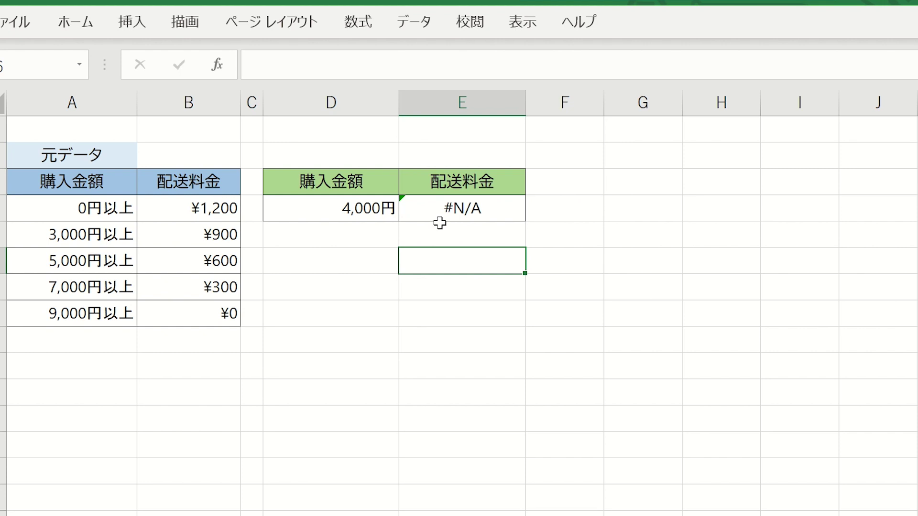
left_click(440, 211)
left_click(462, 64)
type(",,")
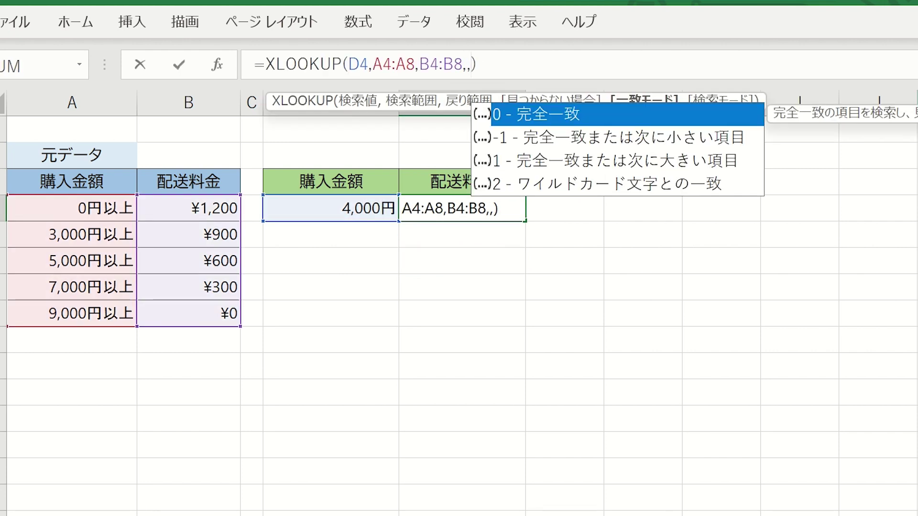
left_click(527, 141)
double_click(525, 140)
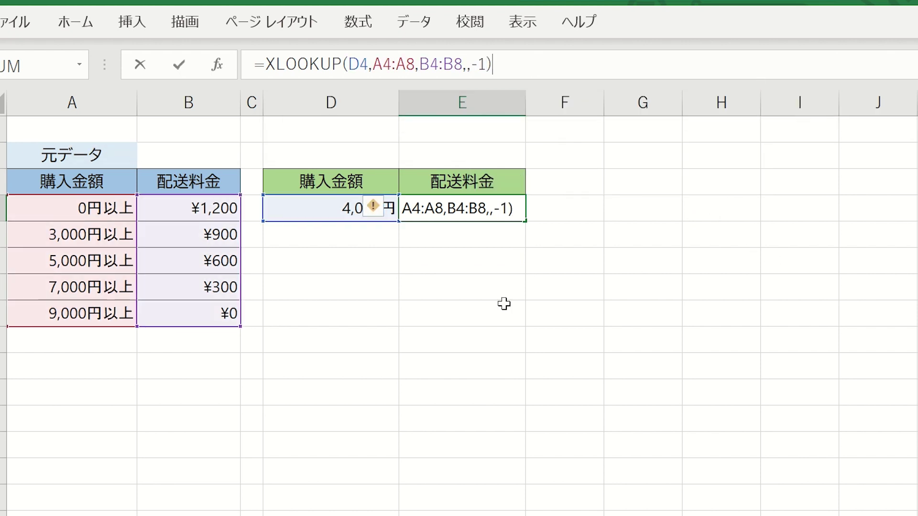
key("Return")
Switch E4's match mode to 1 (next larger item) so it returns ¥600
left_click(469, 225)
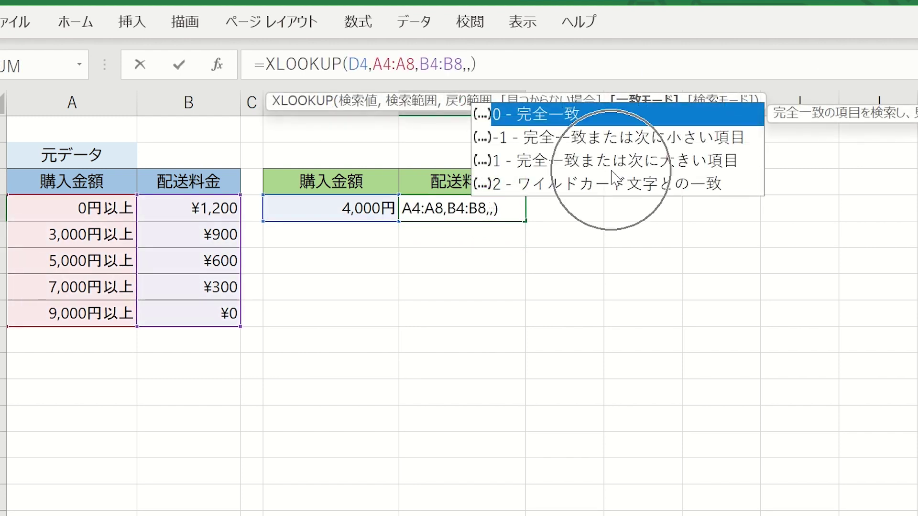
double_click(602, 168)
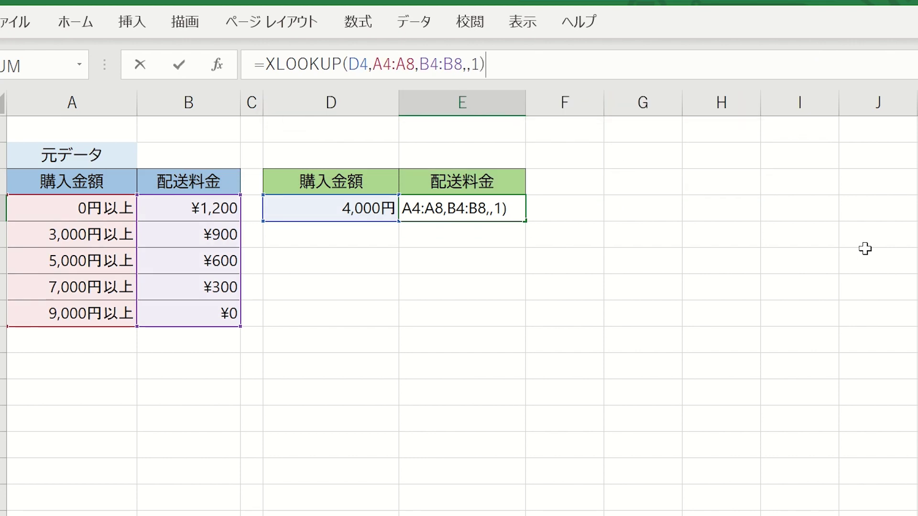
key("Return")
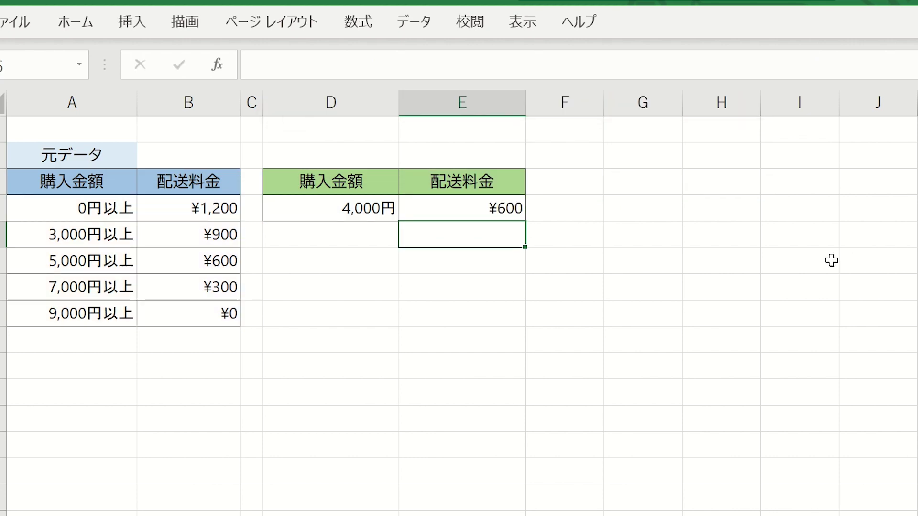
left_click(473, 207)
left_click(475, 63)
Commit the product lookup =XLOOKUP(D4,A4:A9,B4:B9) in E4, returning マウス
type("-")
key("Return")
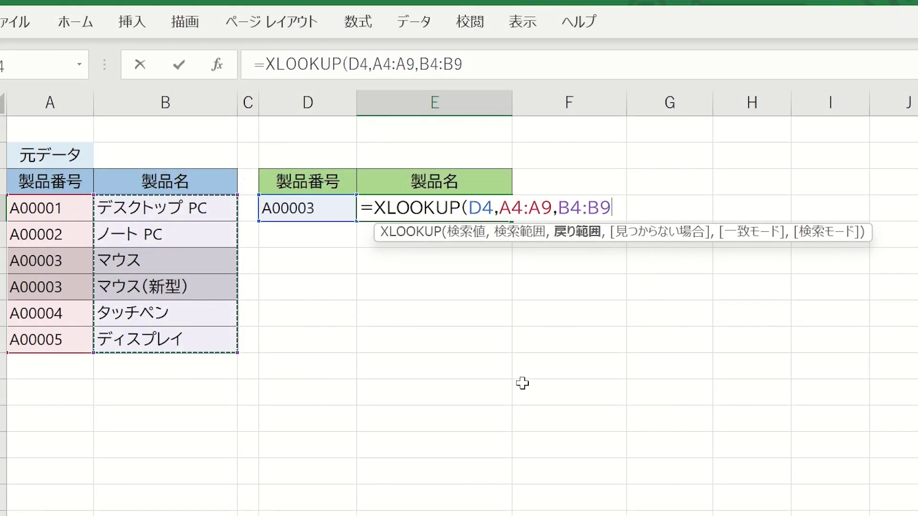
type(")")
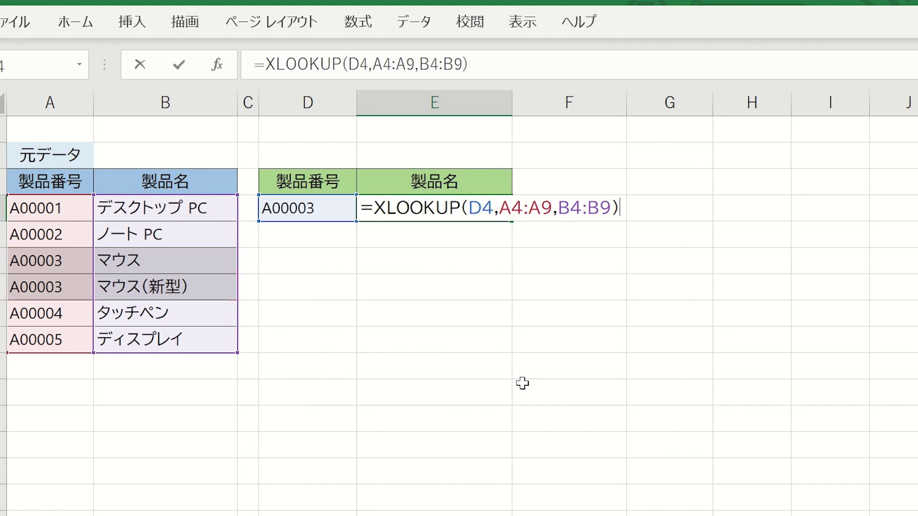
key("Return")
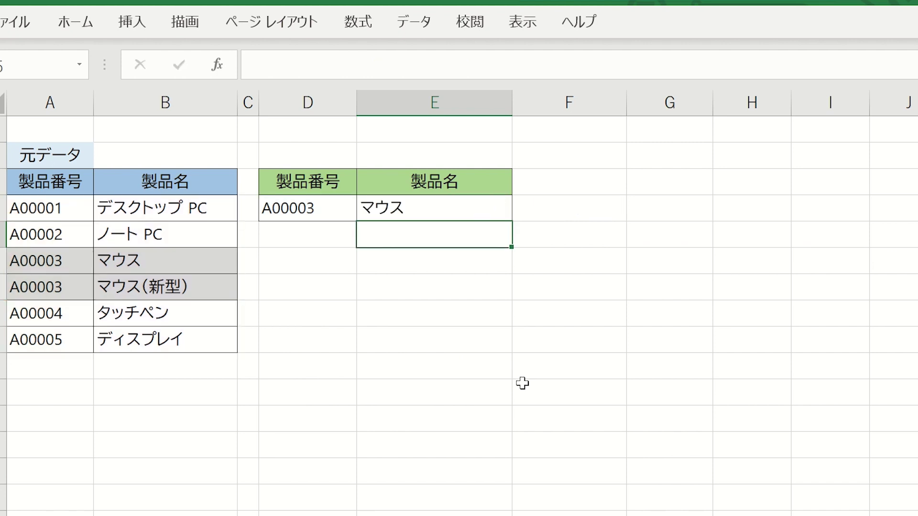
Add search mode -1 to E4's formula so it returns the last match, マウス(新型)
left_click(408, 209)
left_click(464, 64)
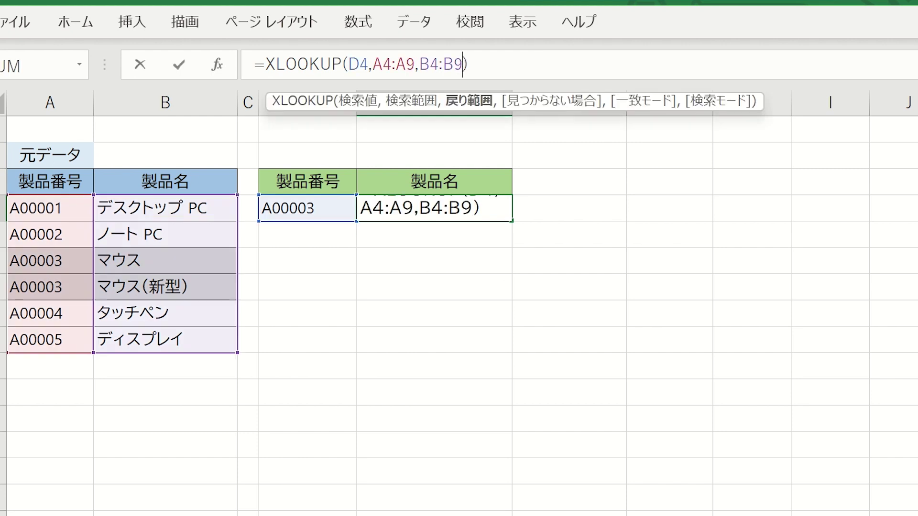
type(",,,")
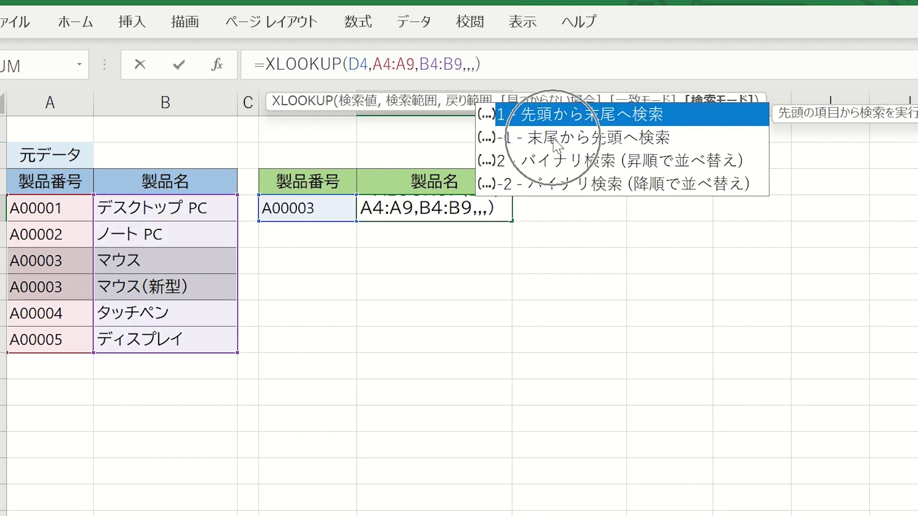
double_click(553, 138)
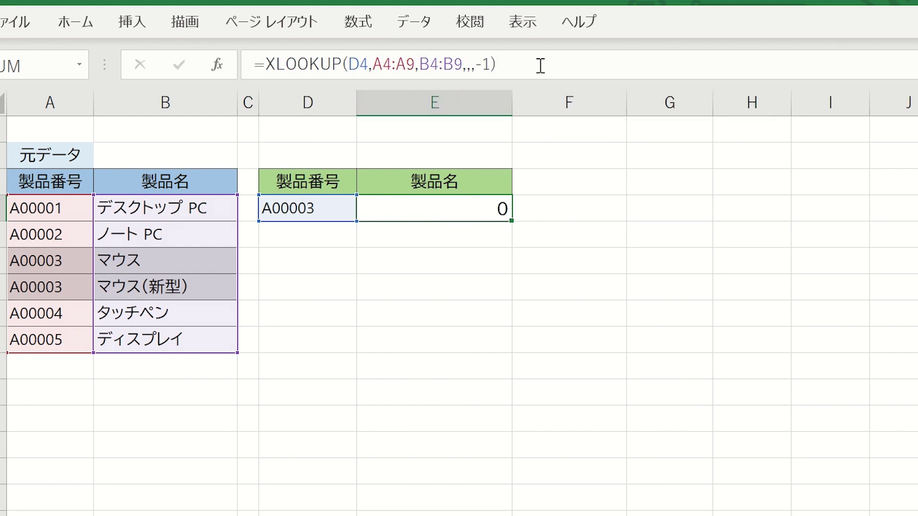
key("Return")
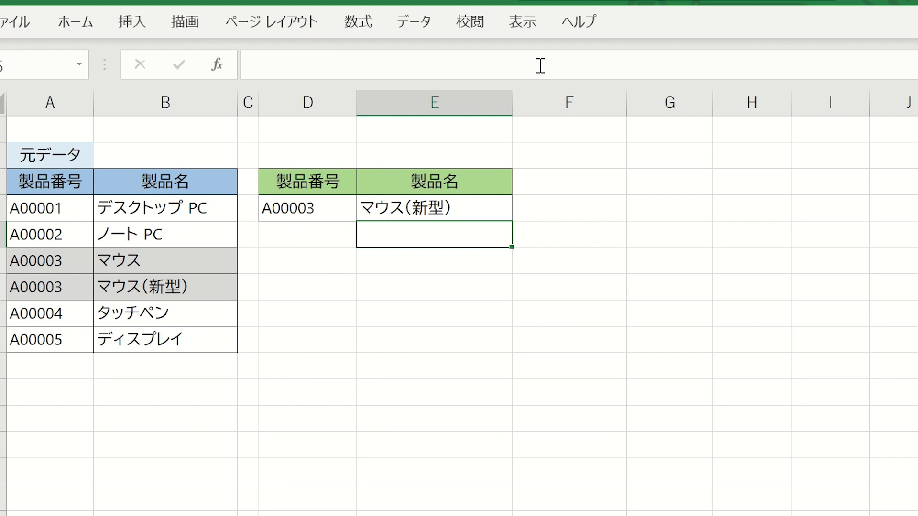
Edit E4's formula again, deleting the 1 from the search mode value
left_click(459, 201)
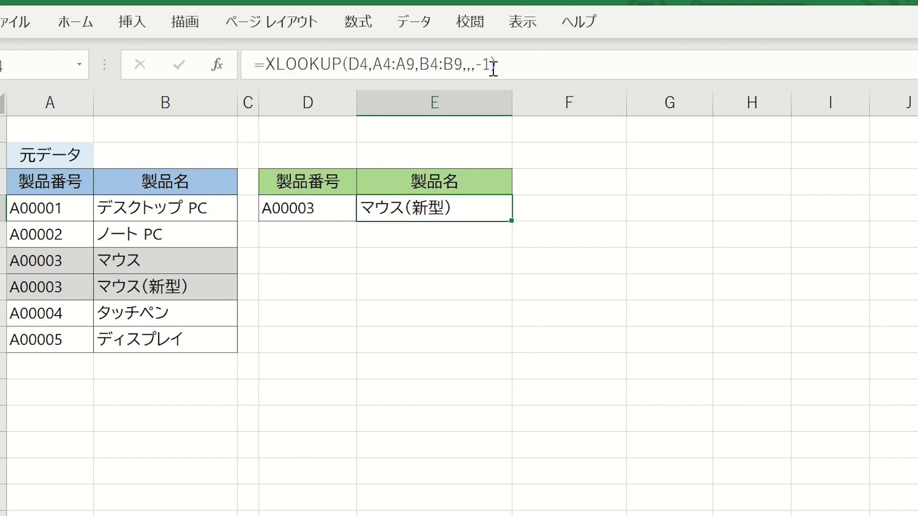
left_click(483, 65)
key("Delete")
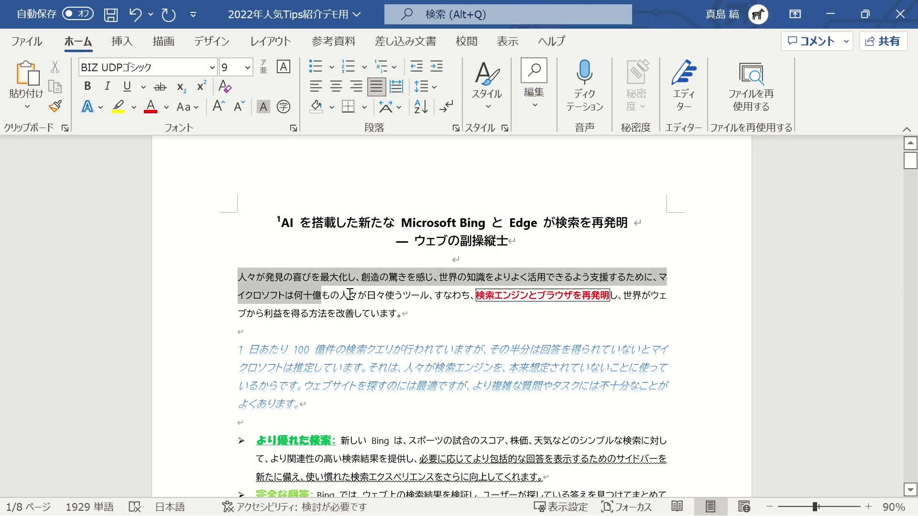
Apply HG創英角ポップ体 to the article's first paragraph
left_click_drag(238, 276, 410, 315)
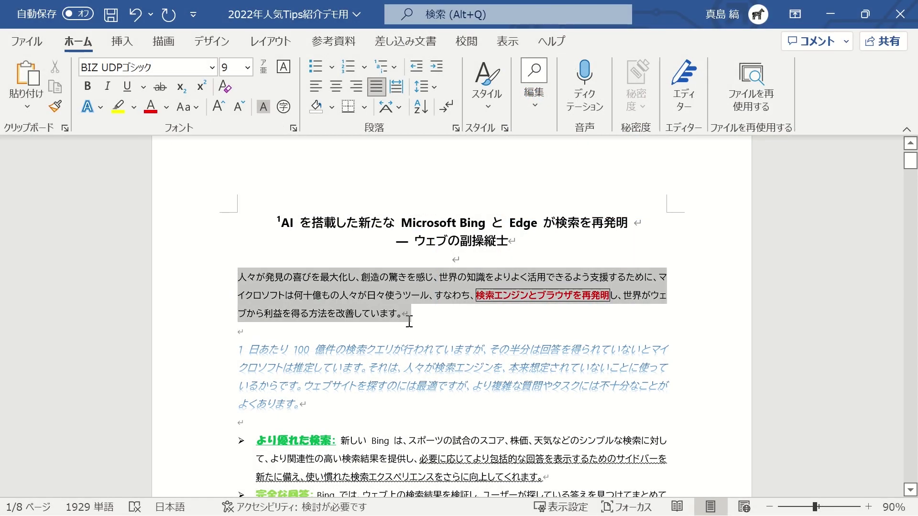
left_click(212, 67)
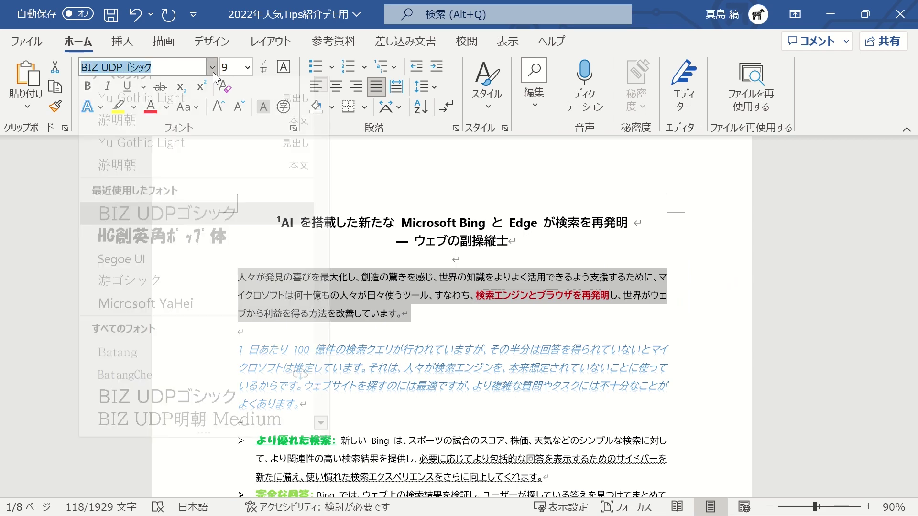
left_click(158, 251)
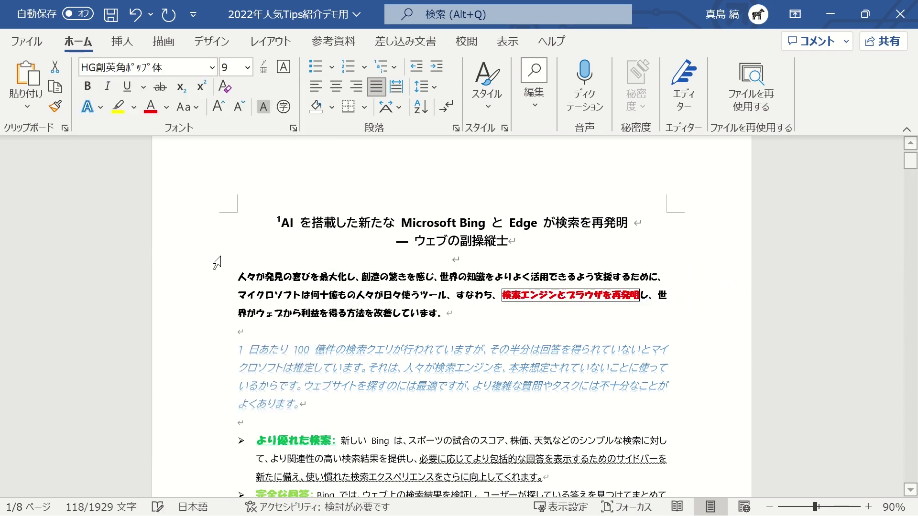
left_click(406, 294)
scroll(577, 331, "down", 5)
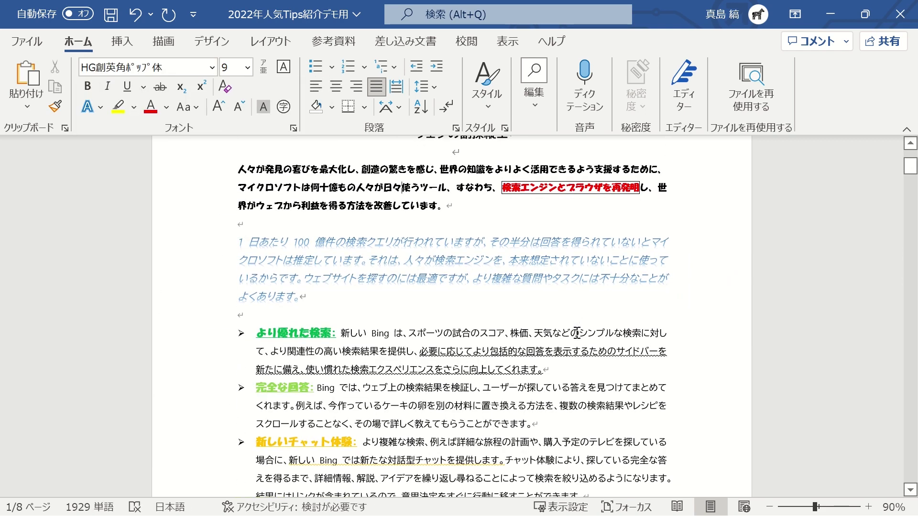
scroll(577, 331, "up", 1)
scroll(569, 335, "up", 3)
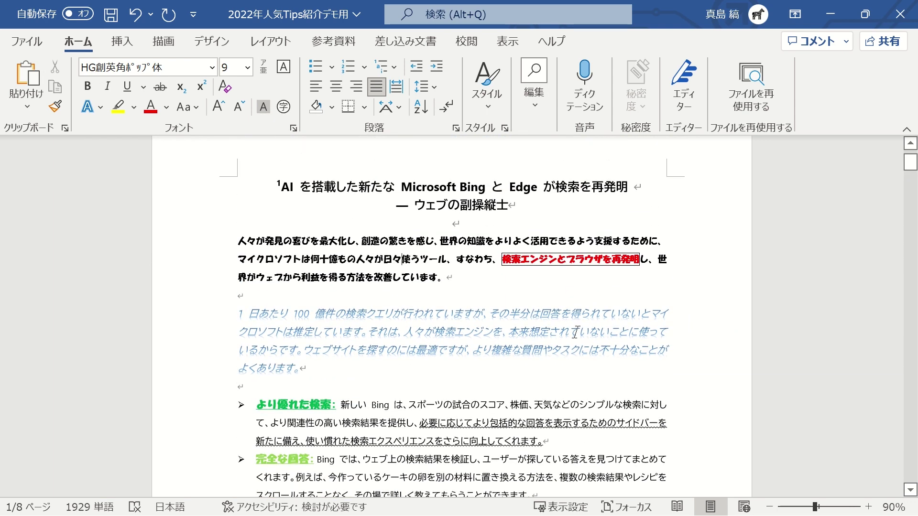
Set the intro paragraph's font to BIZ UDPゴシック
double_click(235, 240)
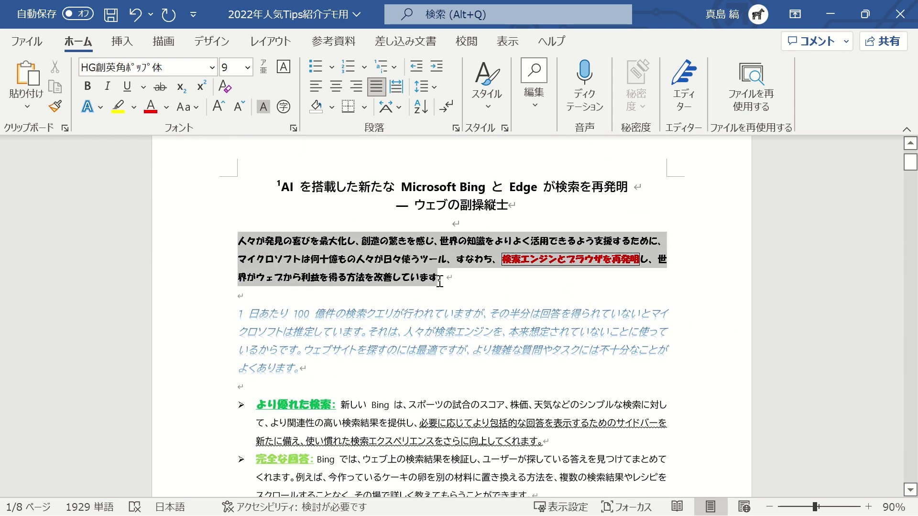
left_click(213, 69)
left_click(183, 251)
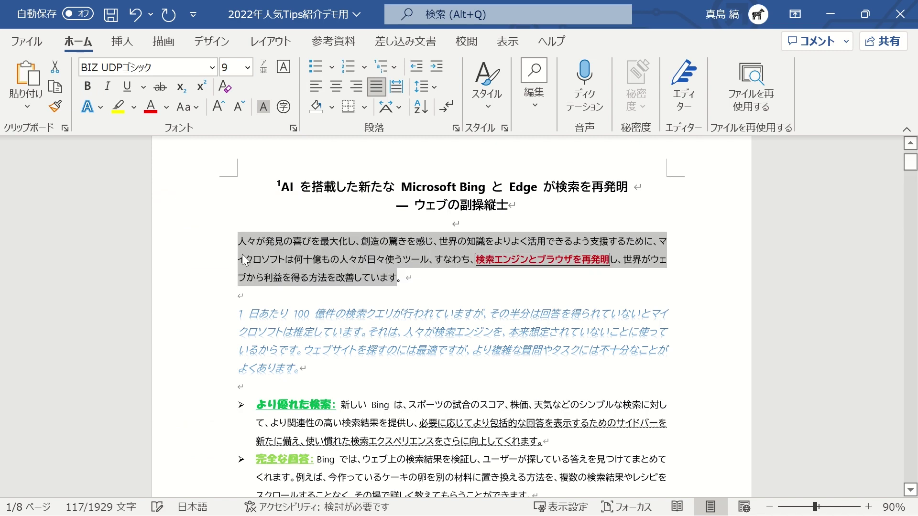
left_click(477, 260)
Remove bold from the red phrase 検索エンジンとブラウザを再発明
left_click_drag(476, 259, 610, 259)
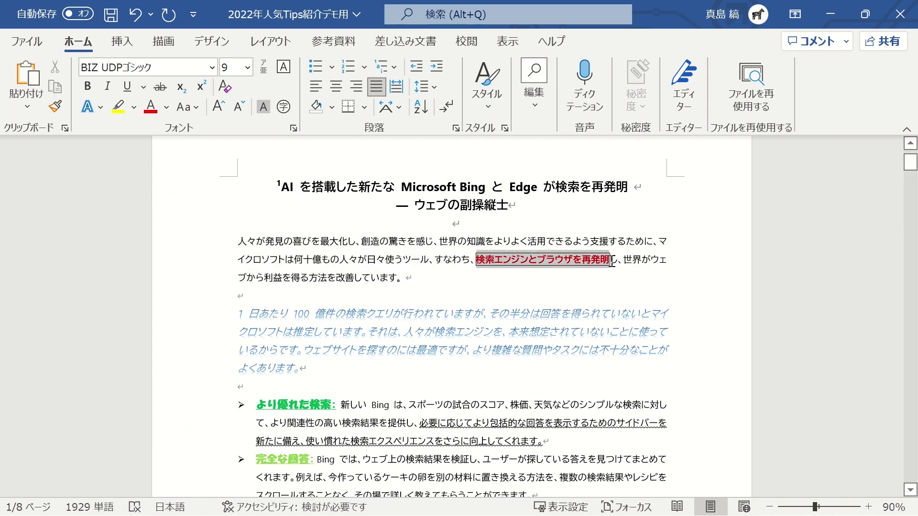
left_click(87, 86)
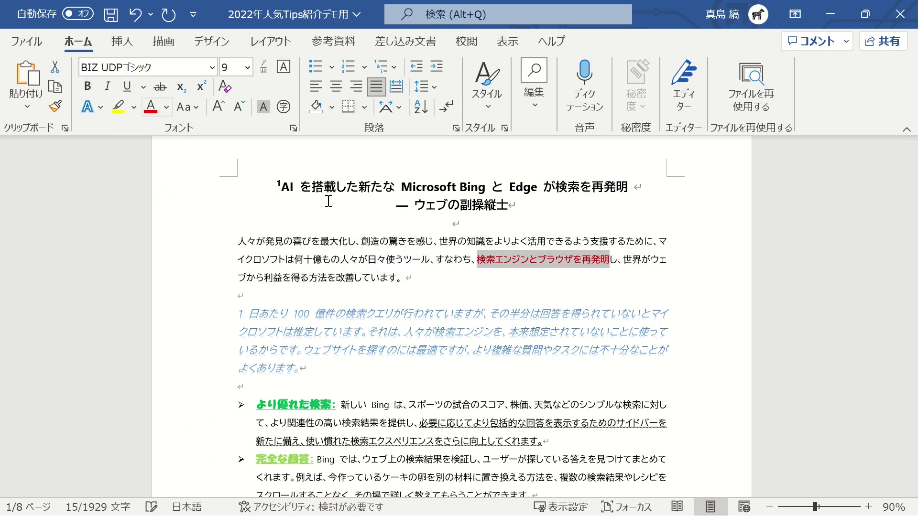
left_click(407, 265)
mouse_move(280, 186)
left_mouse_down()
mouse_move(454, 287)
mouse_move(449, 330)
left_mouse_up()
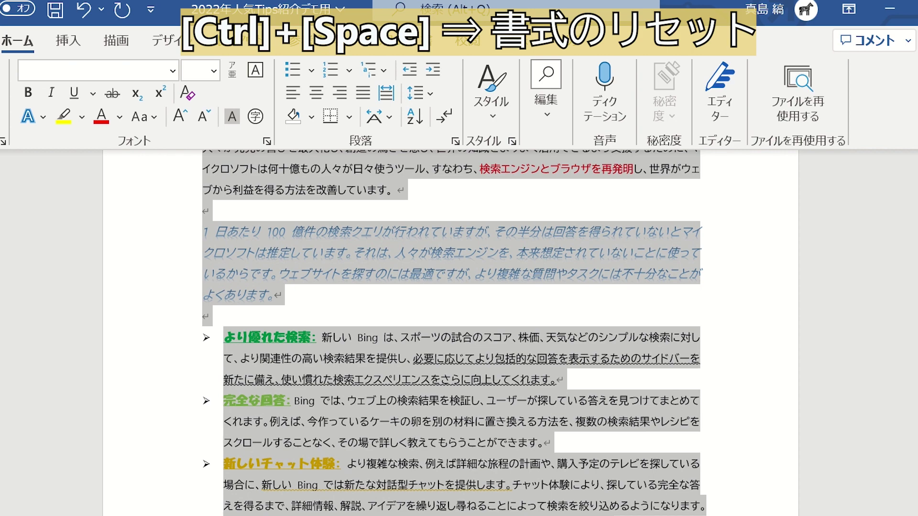
Strip italics, colours, underlines and bold from heading through bullets using Ctrl+Space, then review
key("ctrl+space")
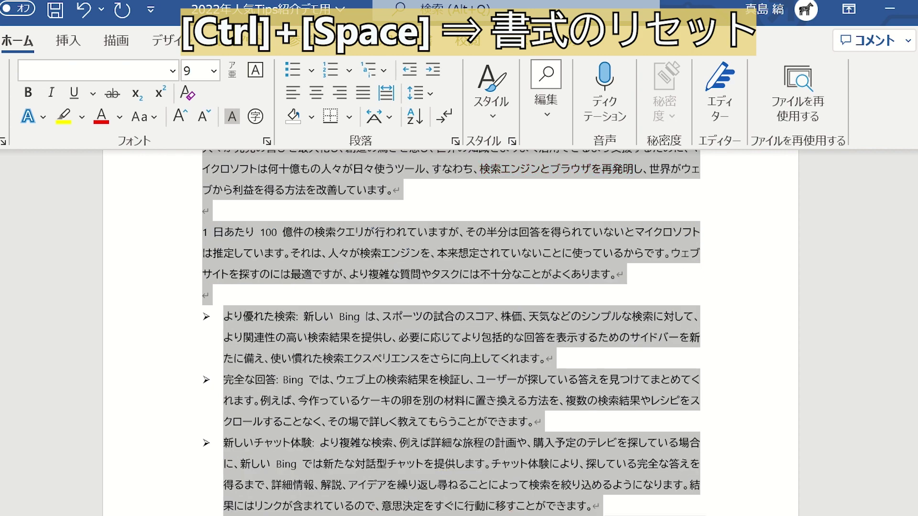
left_click(661, 360)
scroll(661, 360, "up", 3)
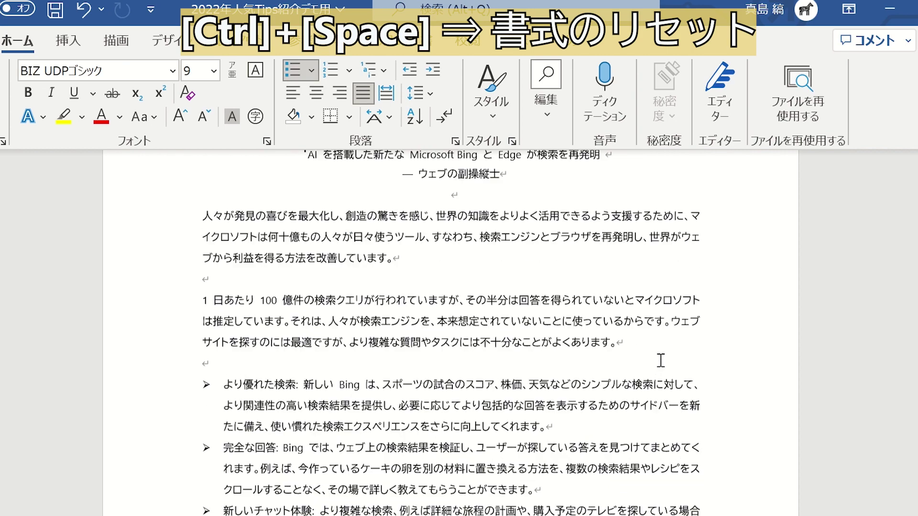
scroll(660, 360, "down", 3)
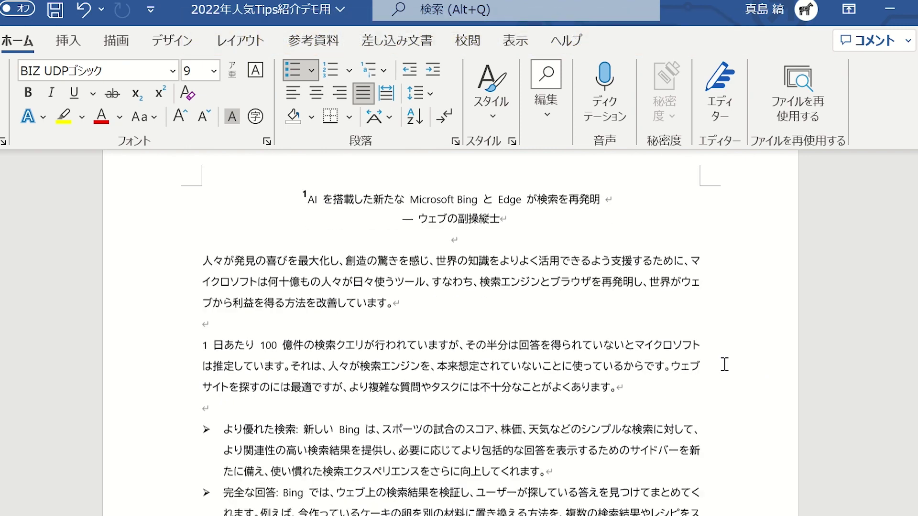
scroll(724, 365, "down", 2)
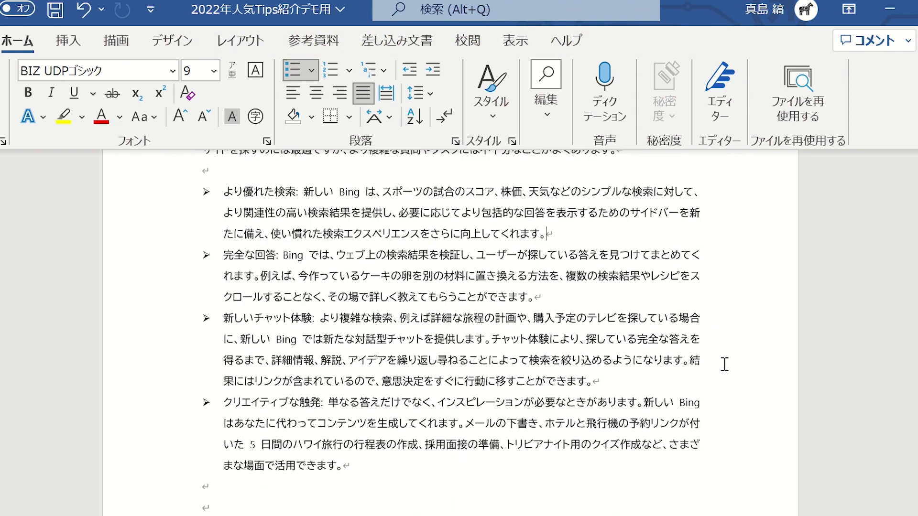
scroll(724, 365, "up", 3)
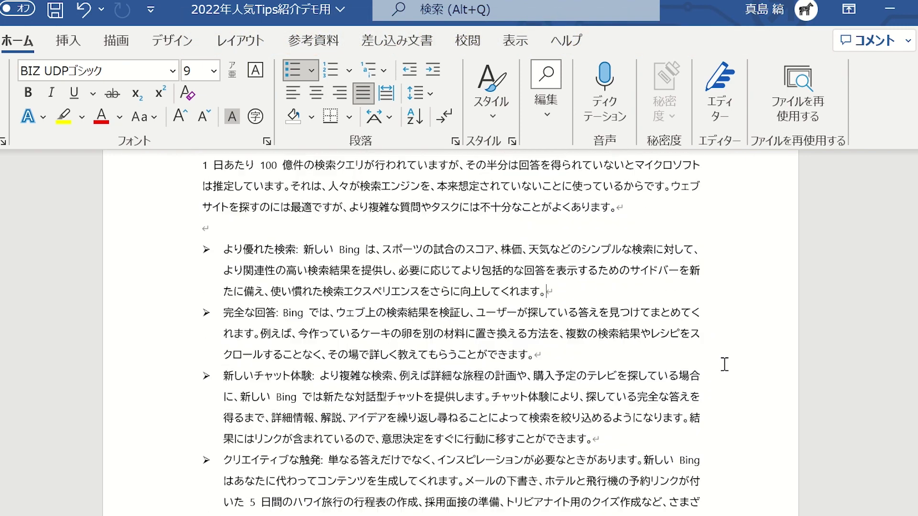
scroll(724, 364, "up", 2)
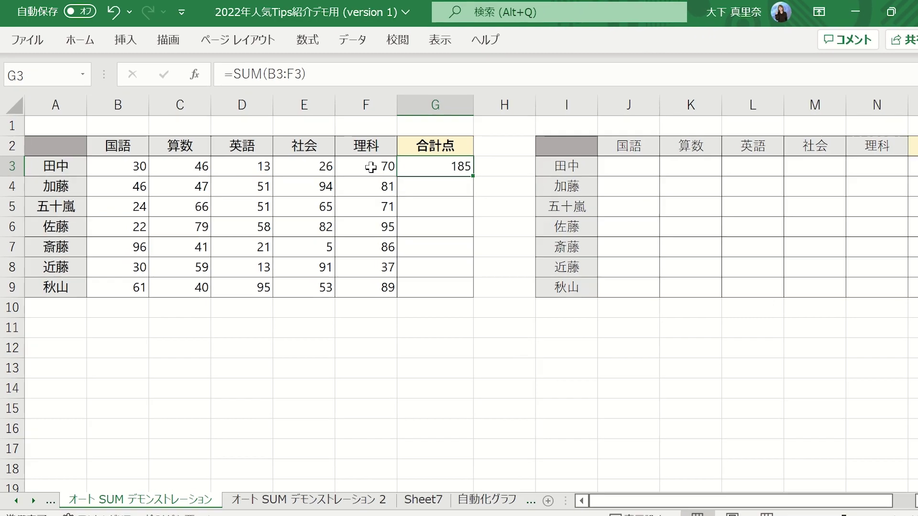
Total G3 with AutoSum (185) and enter =SUM(B4:F4) in G4
key("alt+equal")
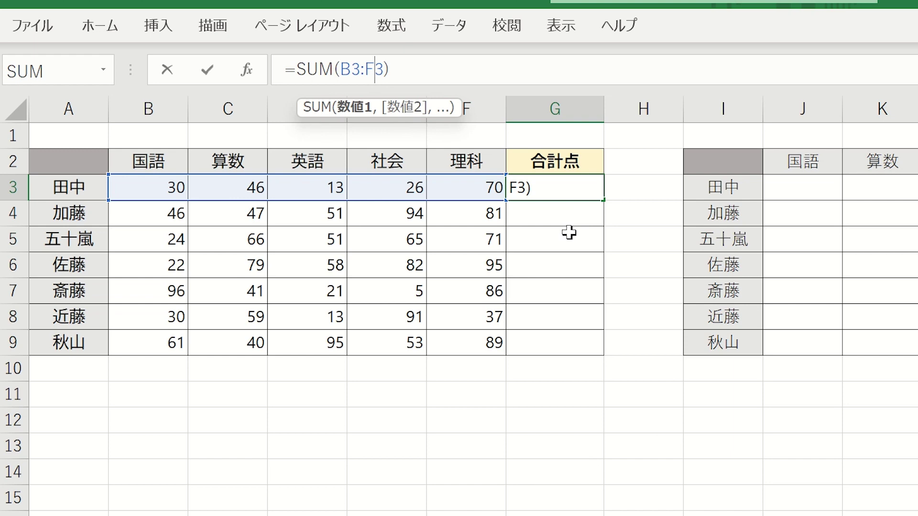
key("Return")
type("=sum")
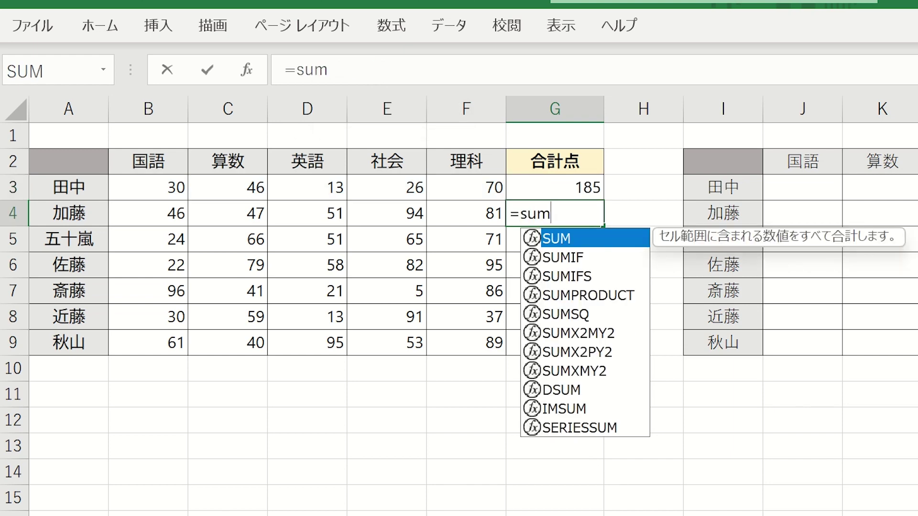
double_click(560, 238)
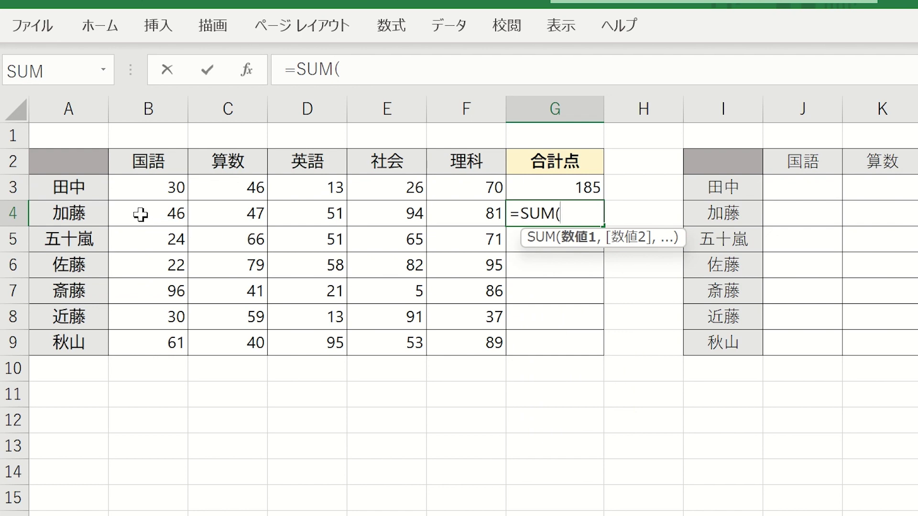
left_click_drag(141, 214, 458, 215)
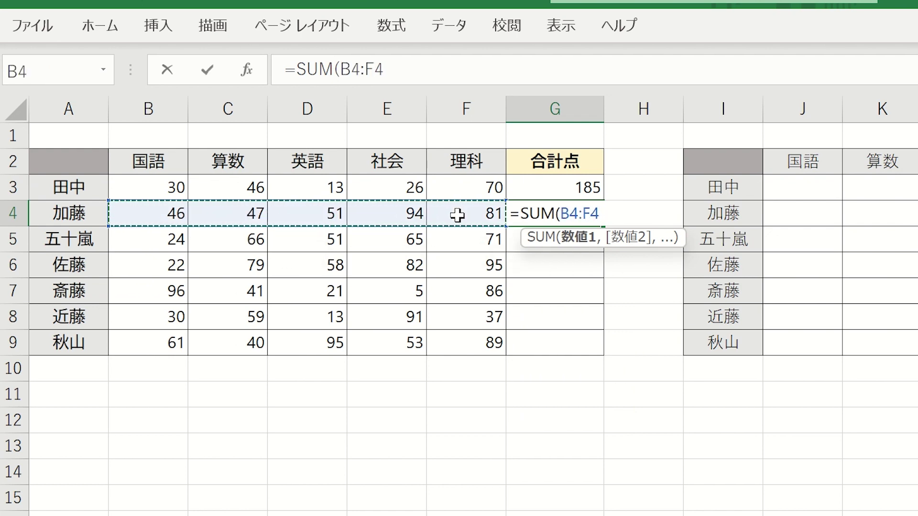
type(")")
key("ctrl+Return")
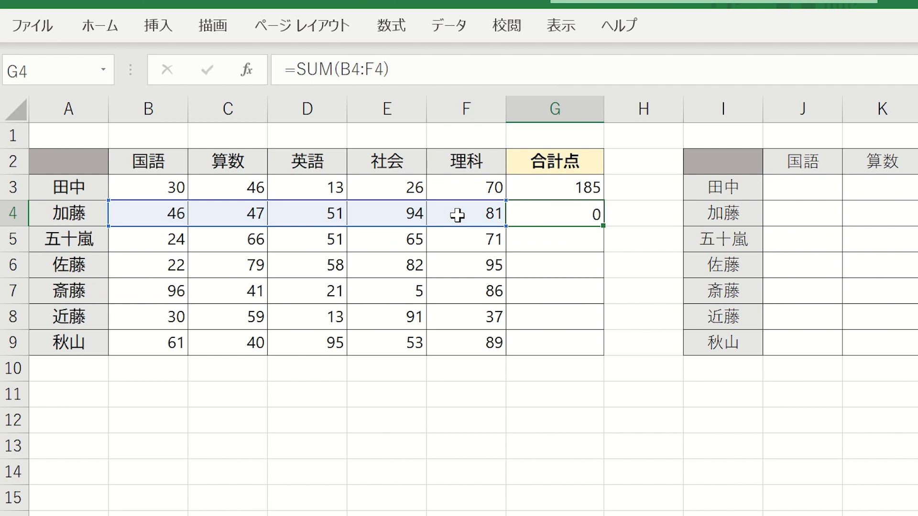
key("Return")
Fill G4's SUM formula down to G9 for the remaining students' 合計点 totals
left_click(539, 213)
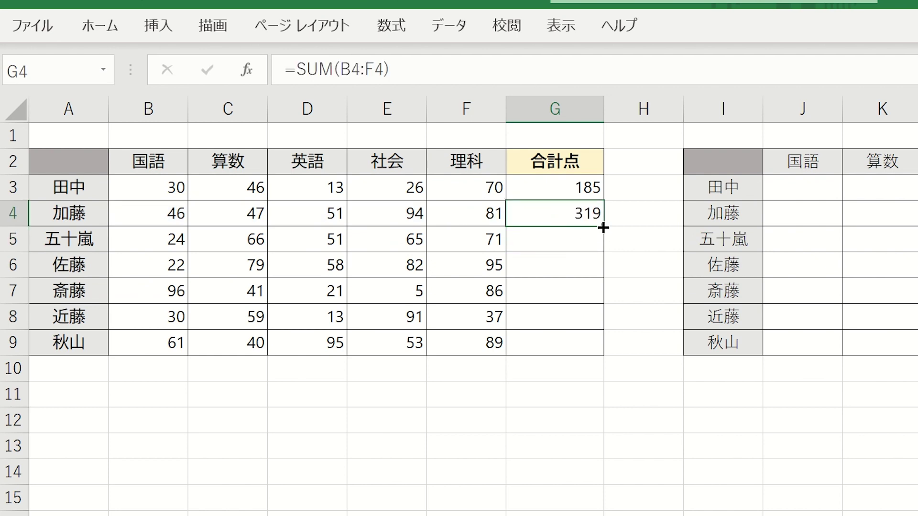
left_click_drag(604, 228, 596, 353)
left_click(559, 390)
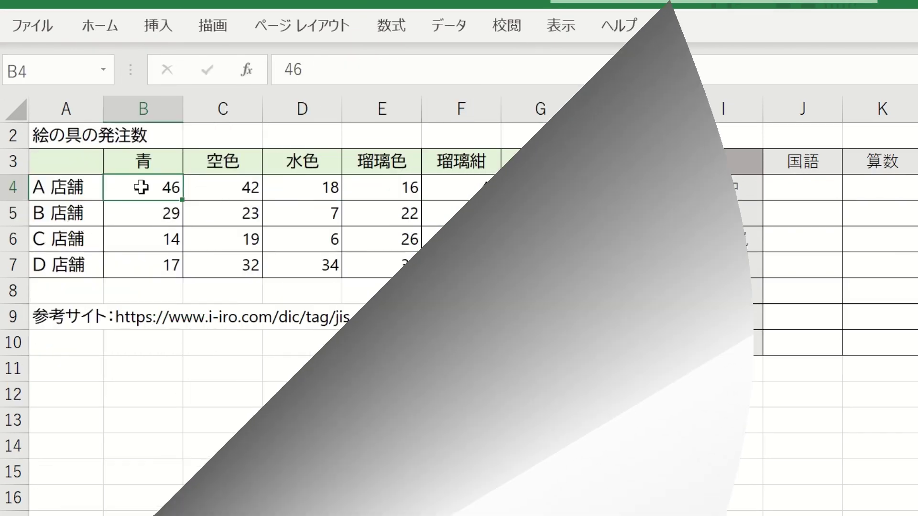
left_click_drag(139, 186, 913, 188)
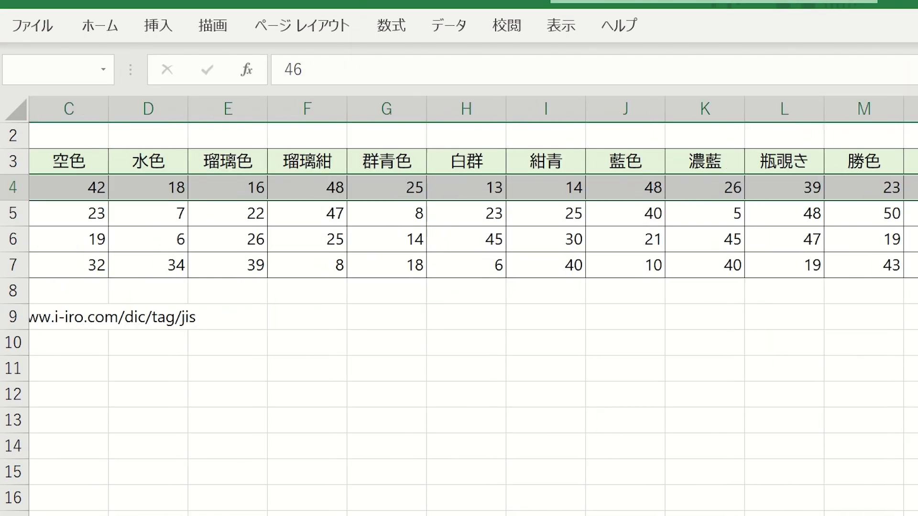
AutoSum row 4 in JF4 of the colour table, giving 6833
left_click_drag(913, 188, 916, 188)
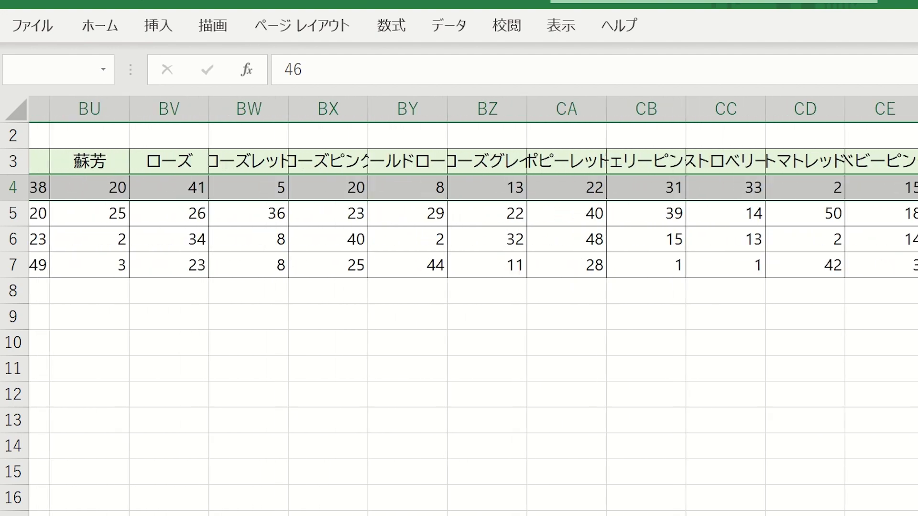
left_click(756, 365)
left_click(735, 191)
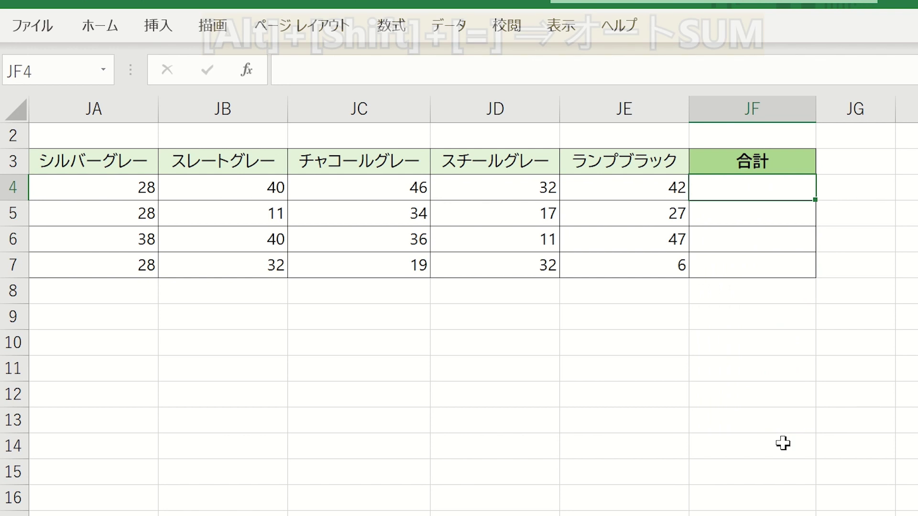
key("alt+shift+equal")
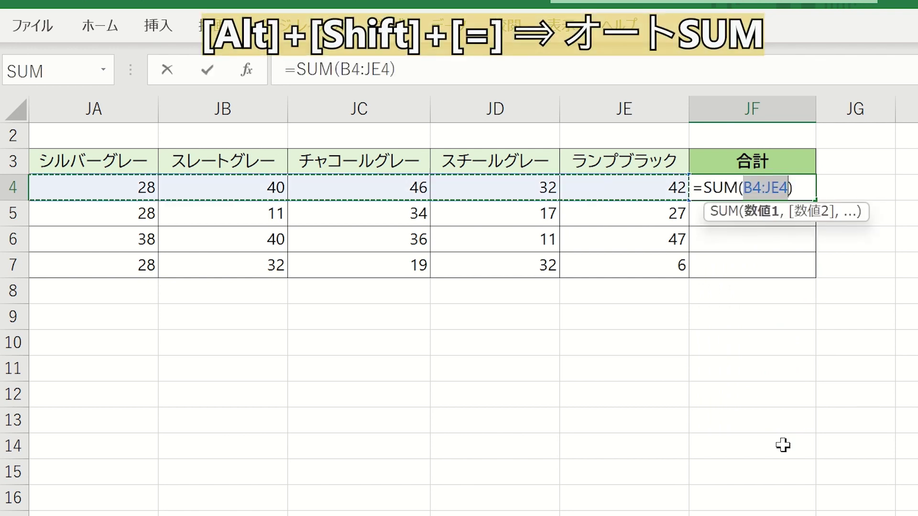
key("Return")
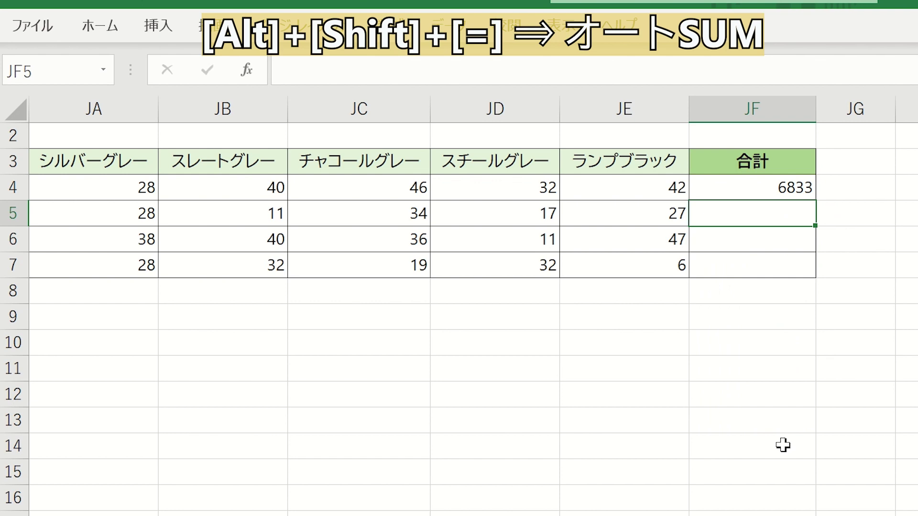
AutoSum row 5 in JF5 and fill the total down to JF7
key("alt+shift+equal")
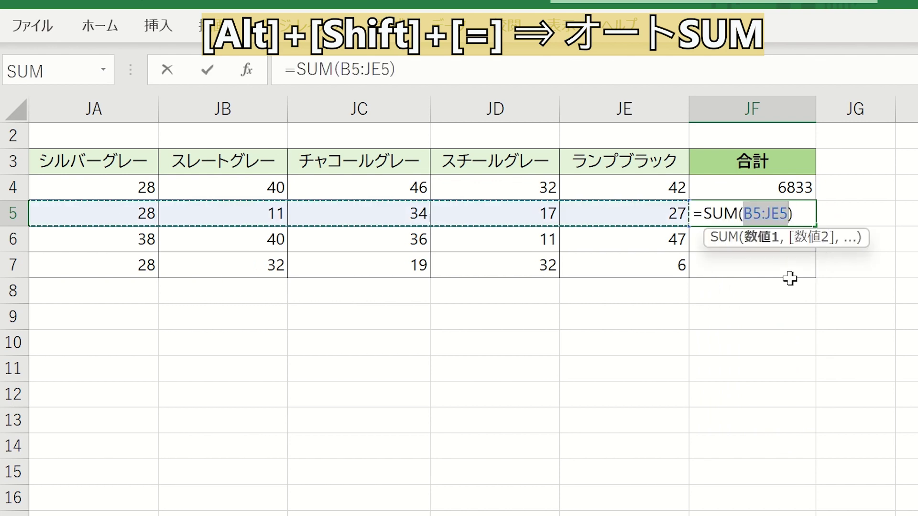
key("Return")
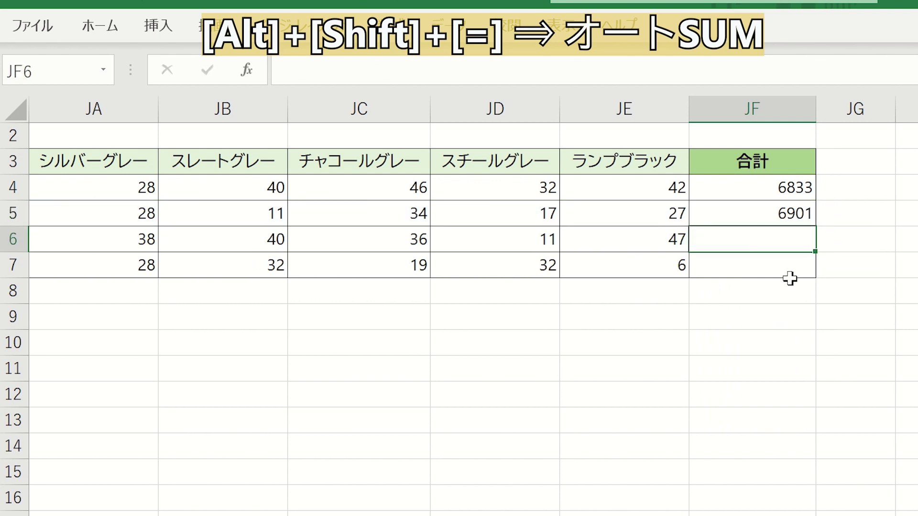
left_click(799, 214)
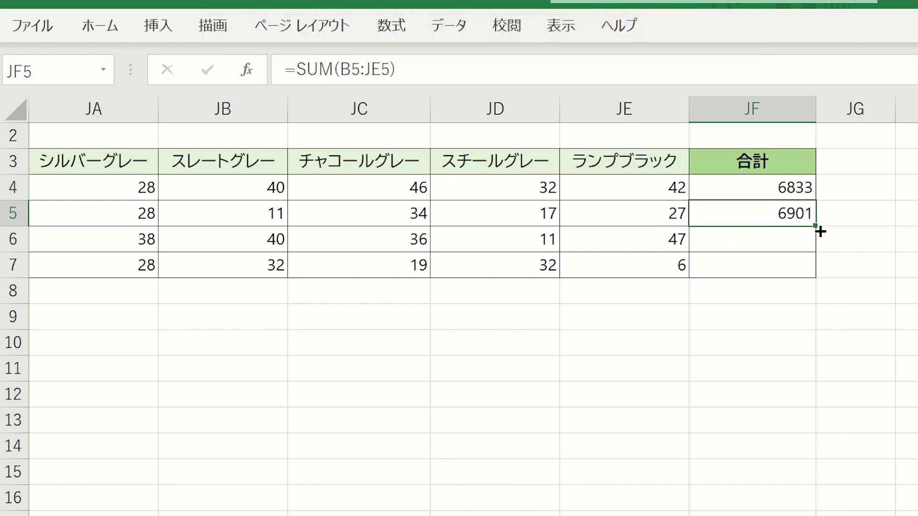
left_click_drag(816, 226, 812, 276)
left_click(754, 308)
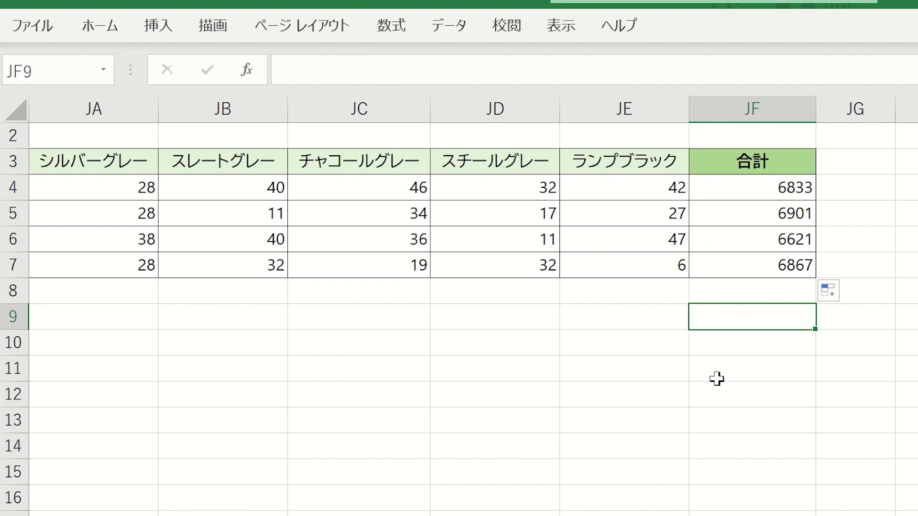